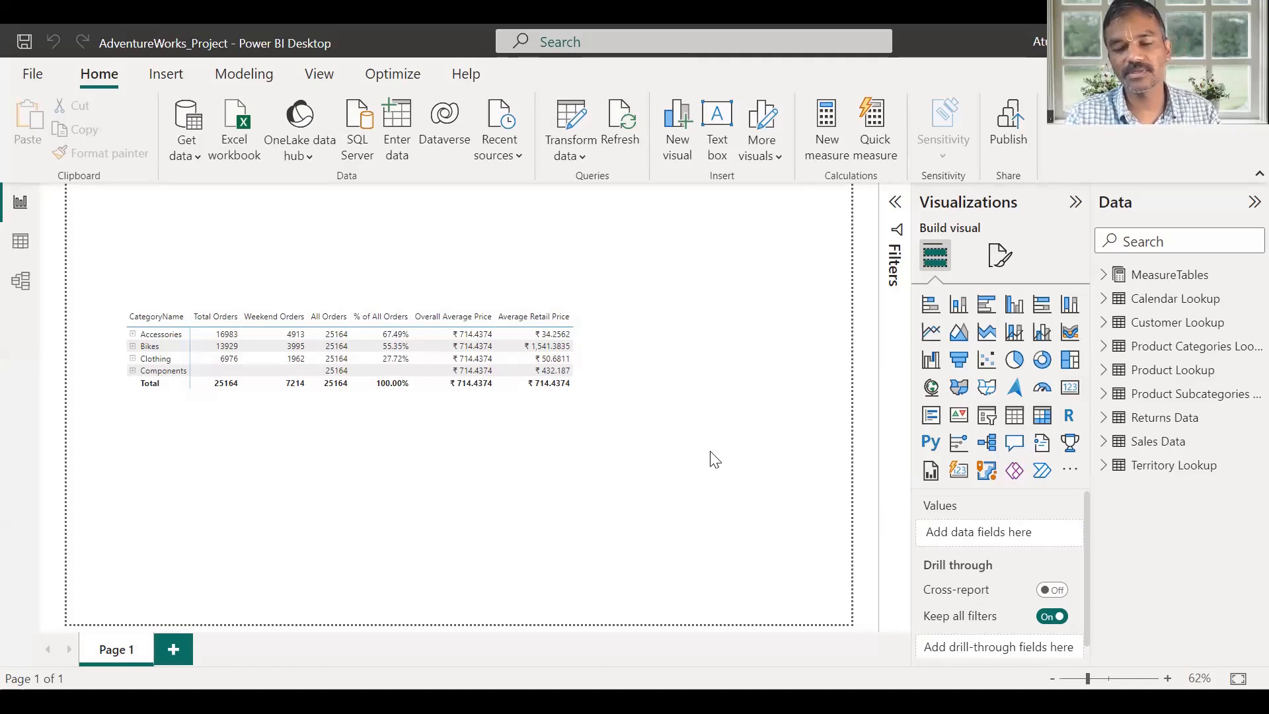
- Create a new measure in MeasureTables named High Ticket Order, with its formula starting on a new line
click(1142, 273)
right_click(1144, 273)
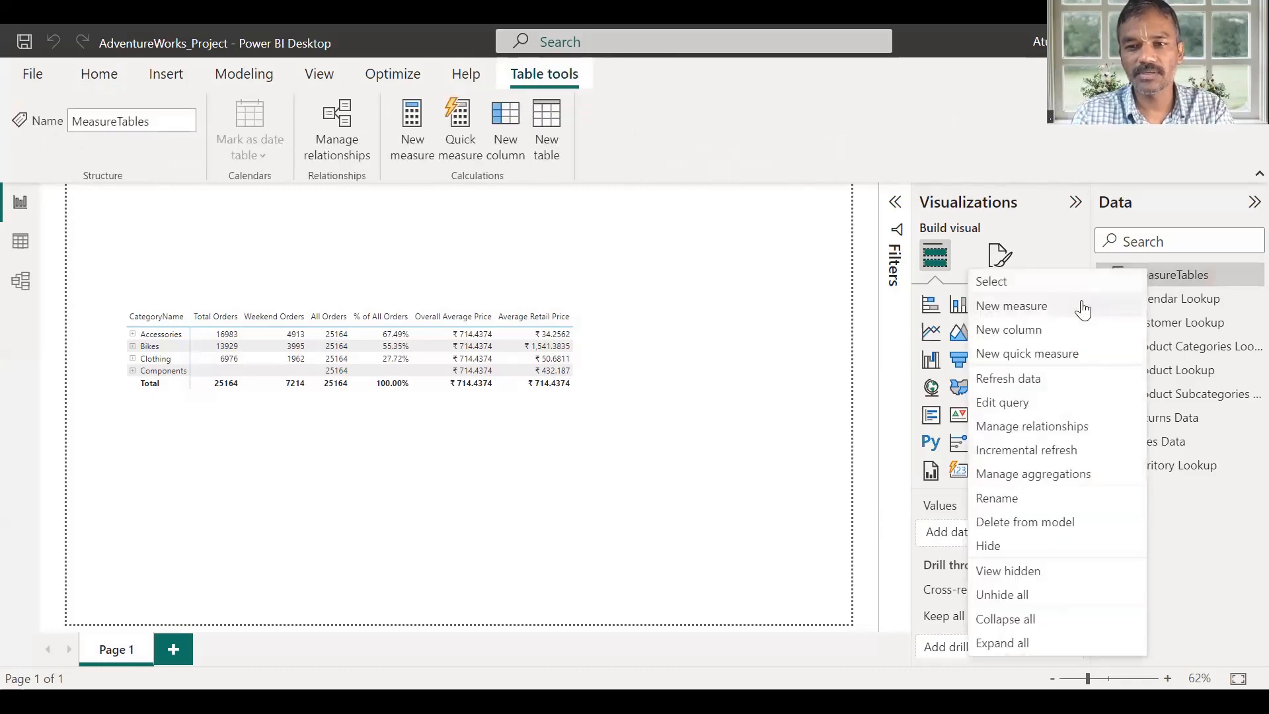
click(1082, 307)
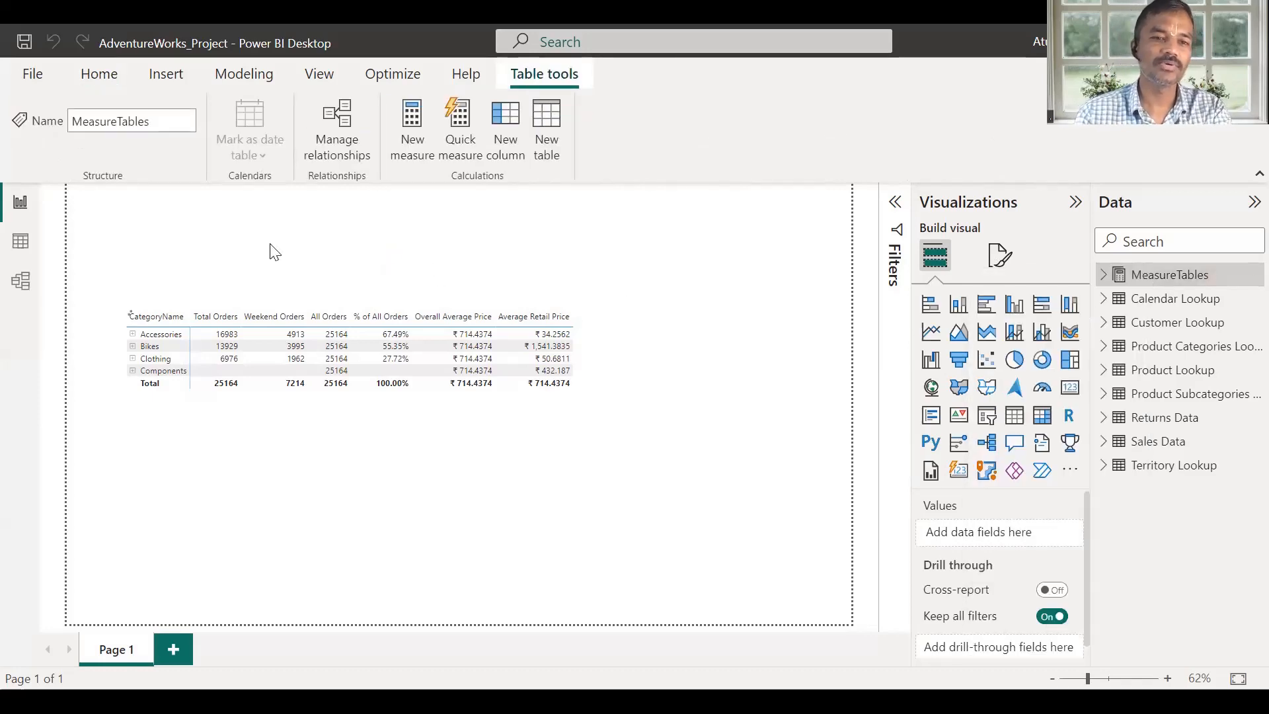
text(High Ticket )
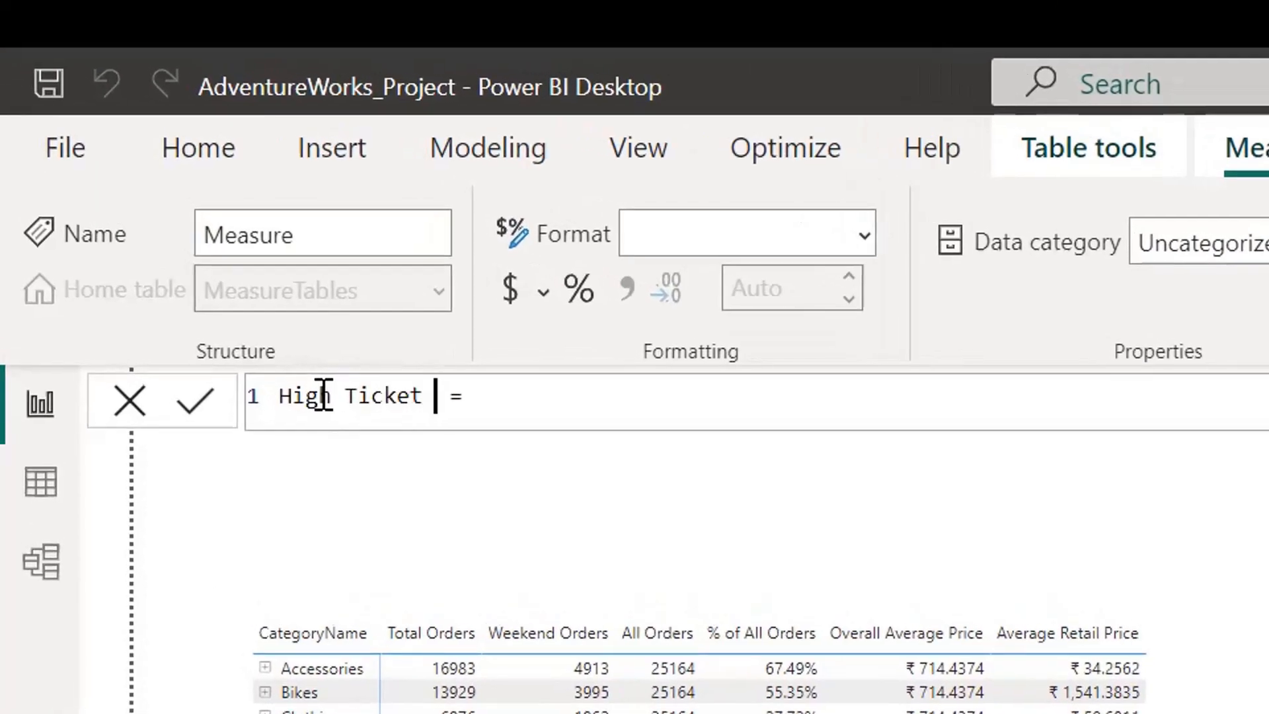
text(Order)
key(Right)
key(Right)
key(Return)
key(Return)
key(Up)
- Begin the formula with CALCULATE, giving [Total Orders] as its expression on its own line and leaving a new line for the filter
text(CAL)
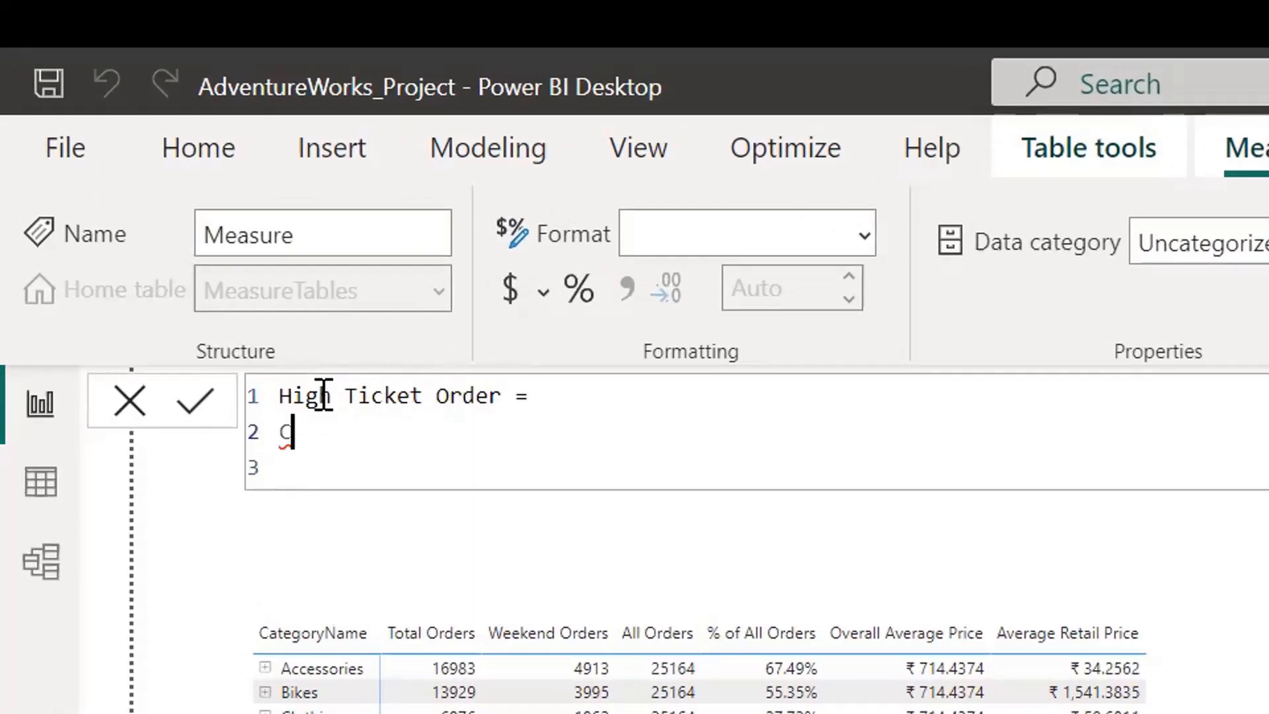
key(Tab)
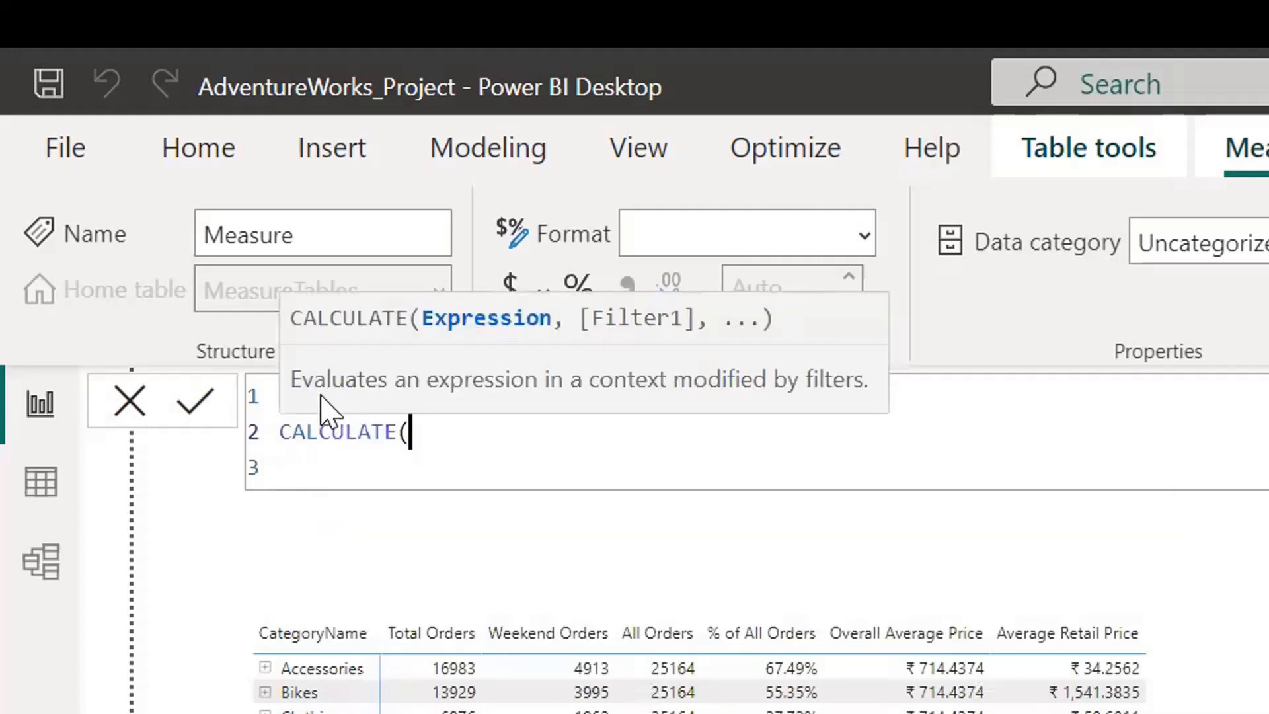
key(Return)
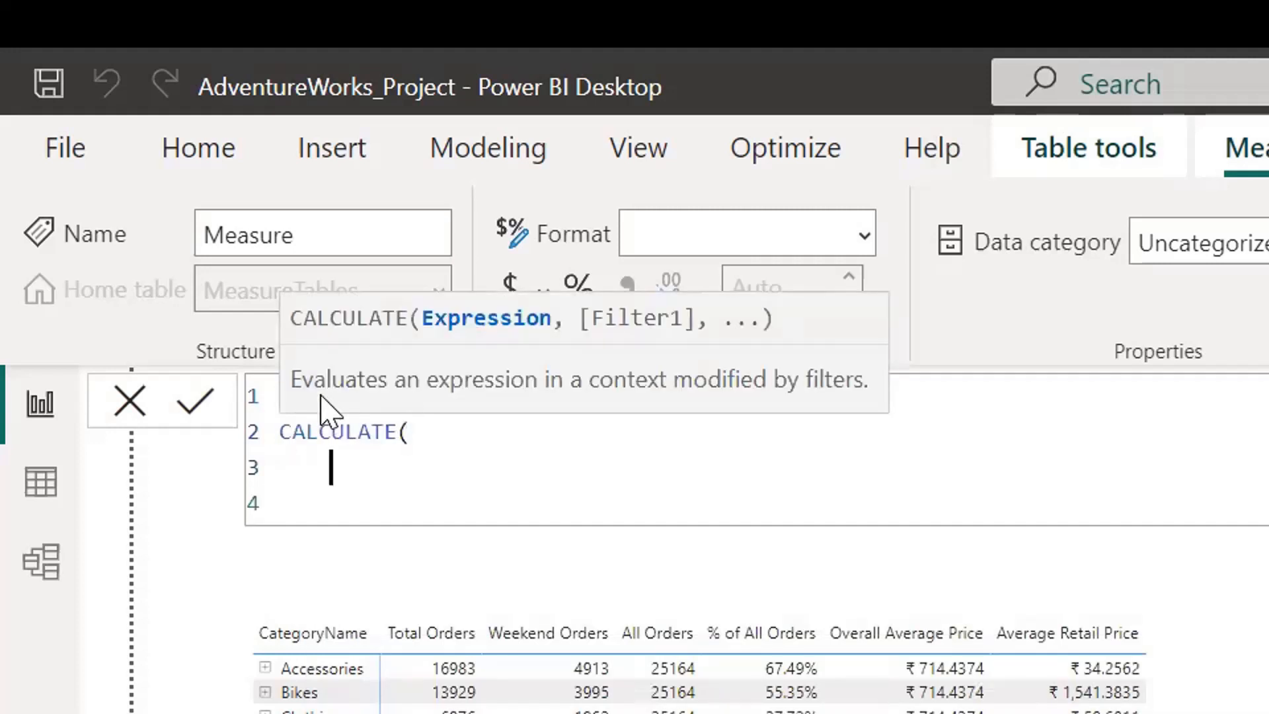
text([tot)
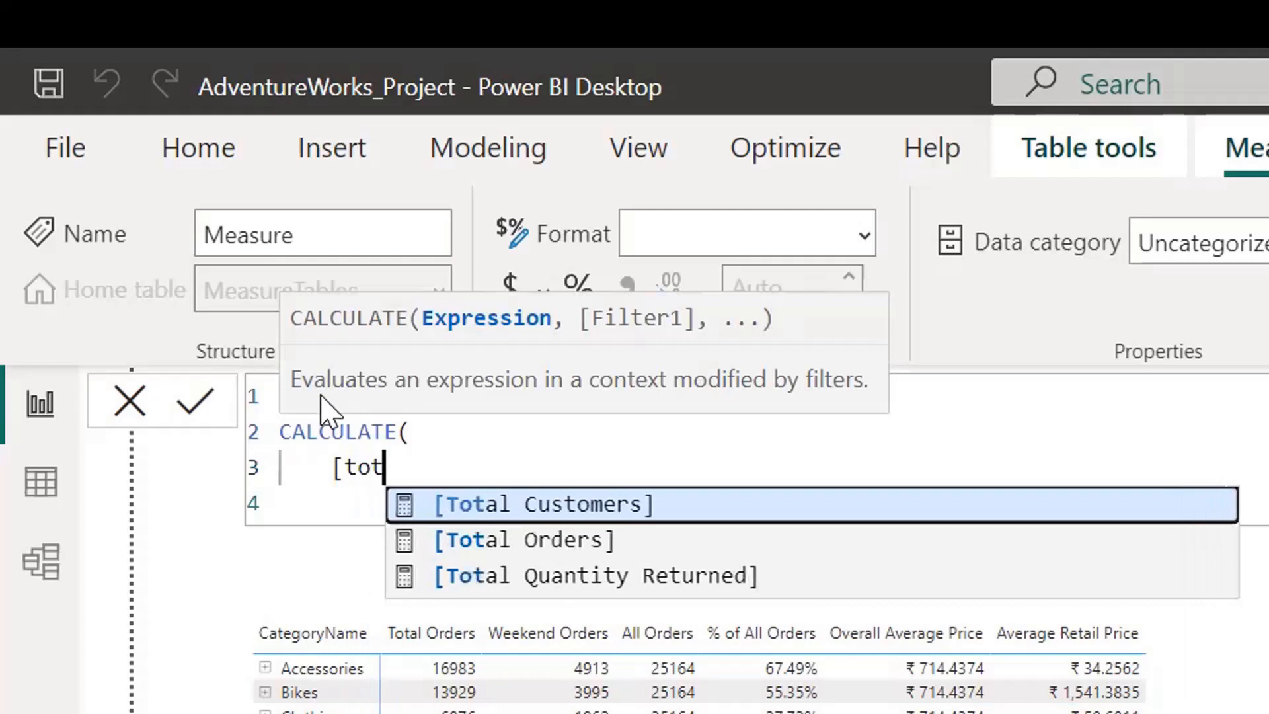
key(Down)
key(Tab)
text(,)
key(Return)
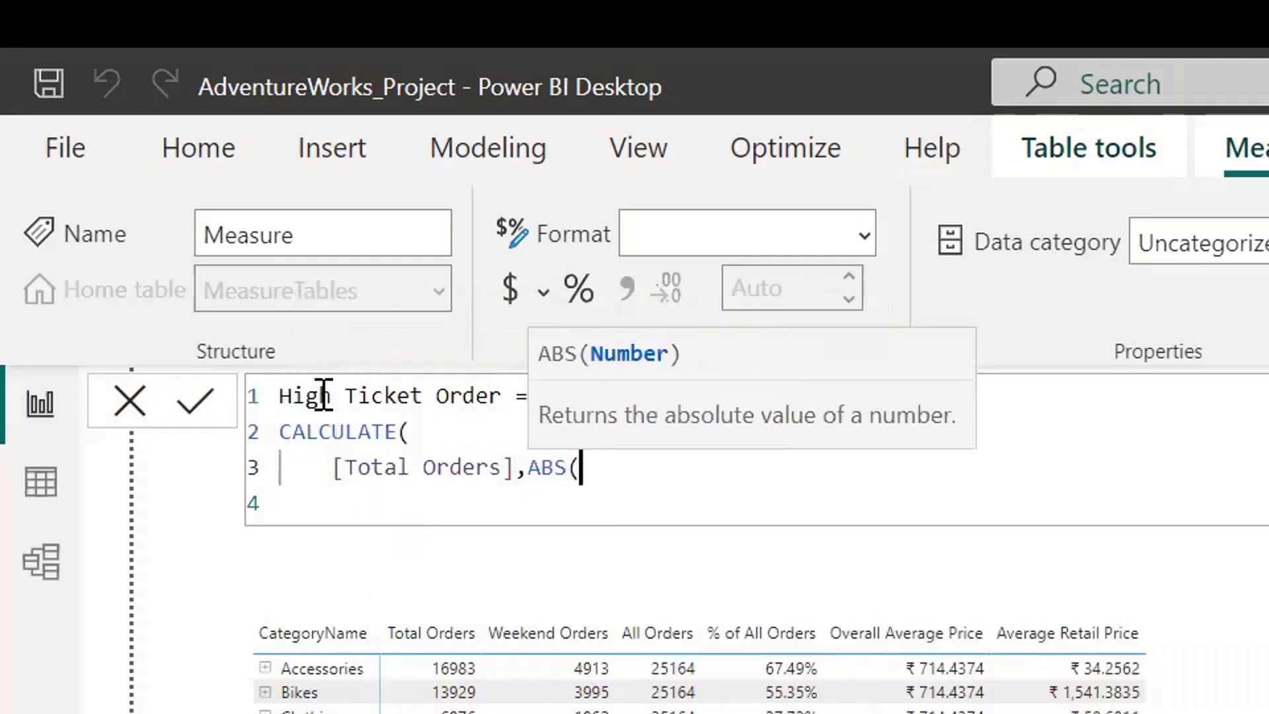
key(BackSpace)
key(BackSpace)
key(BackSpace)
key(BackSpace)
key(Return)
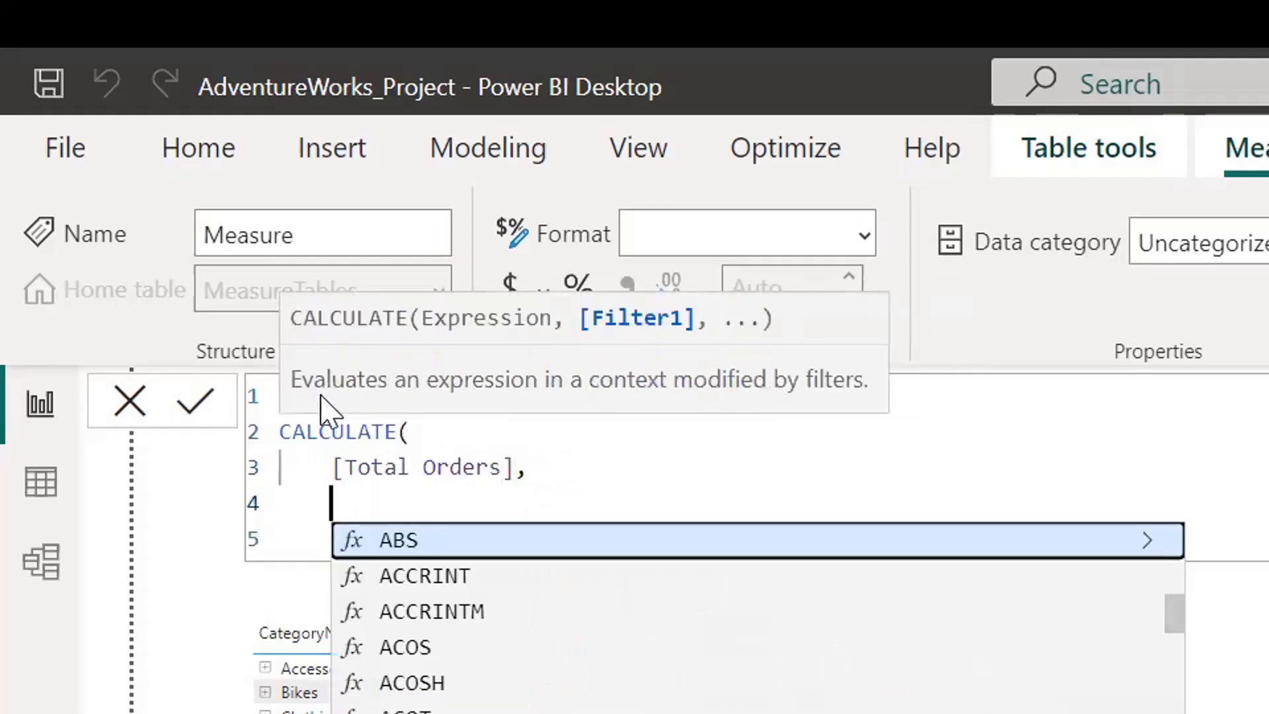
key(Return)
key(Escape)
key(Up)
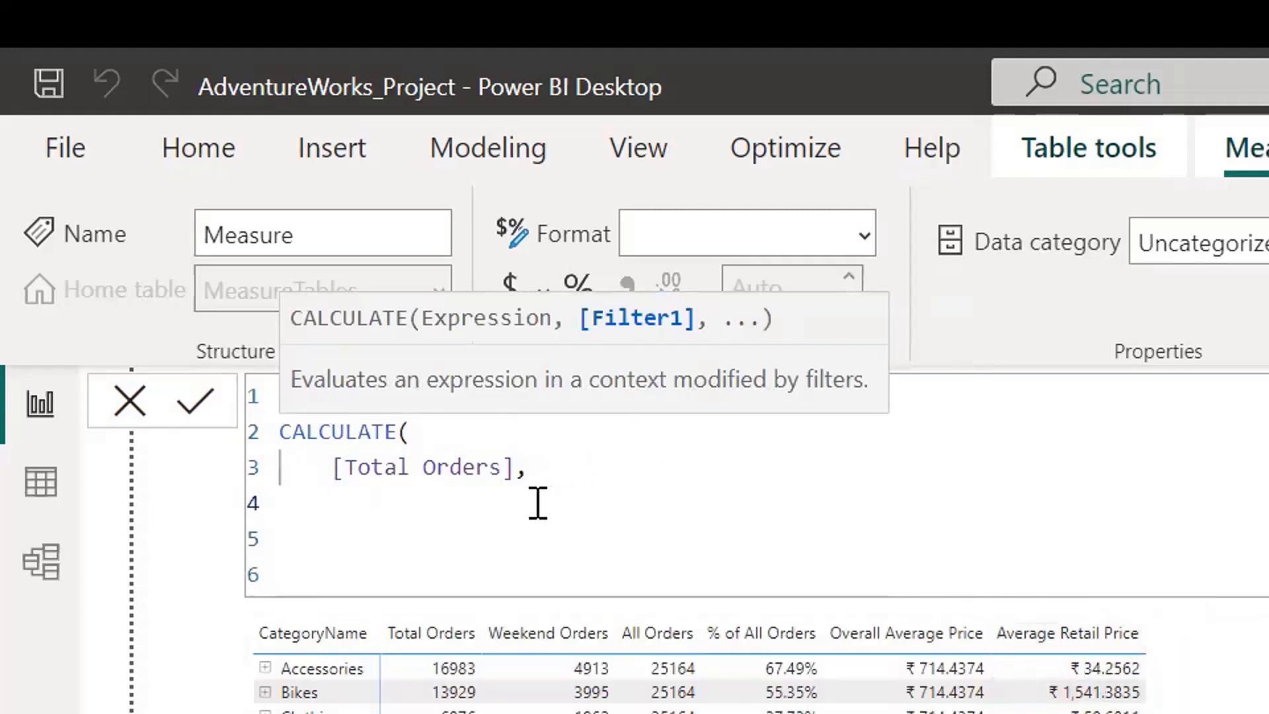
- Add the filter argument 'Product Lookup'[ProductPrice] > [Average Retail Price] to the CALCULATE function
key(ctrl+space)
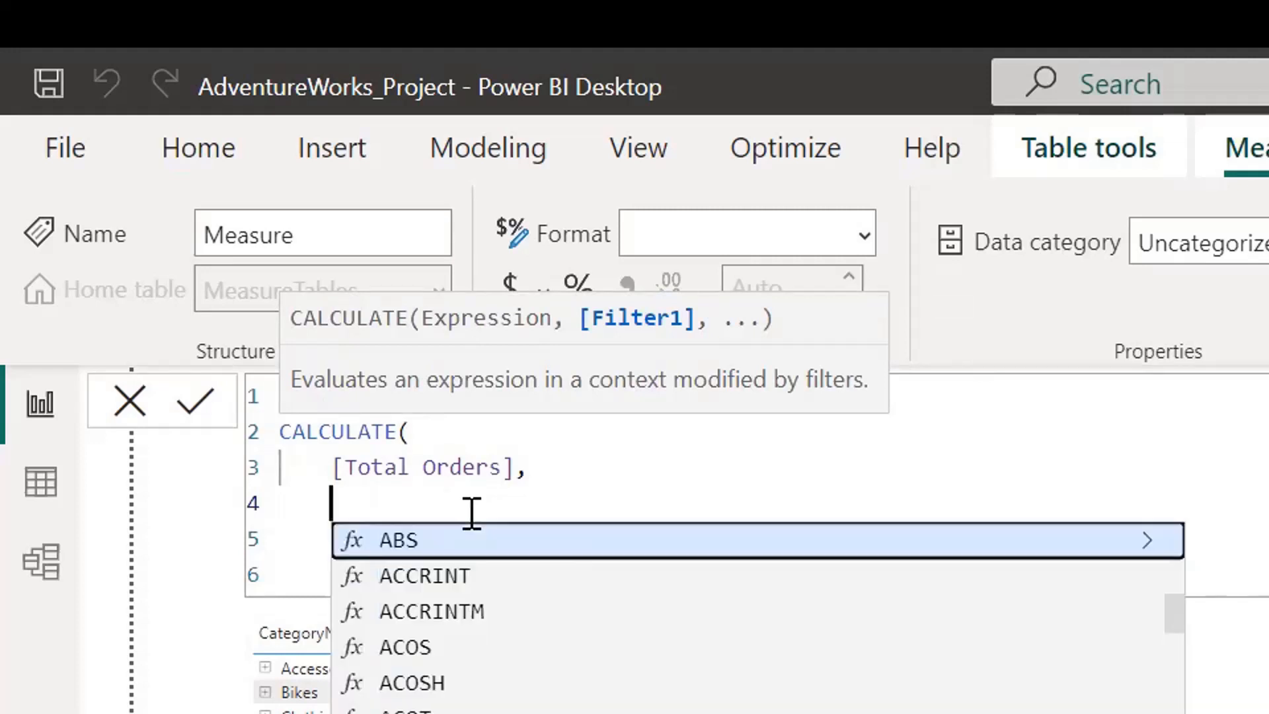
text(pric)
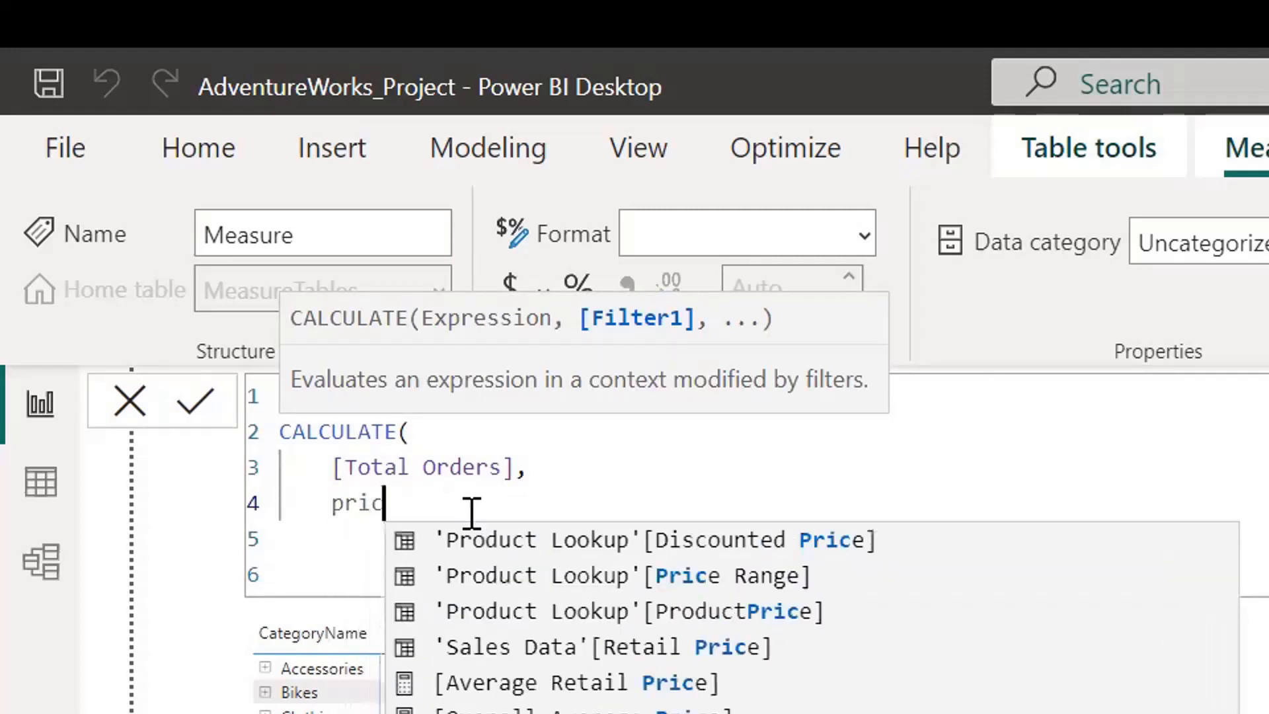
key(Down)
key(Down)
key(Down)
key(Down)
key(Down)
key(Down)
key(Up)
key(Up)
key(Up)
key(Up)
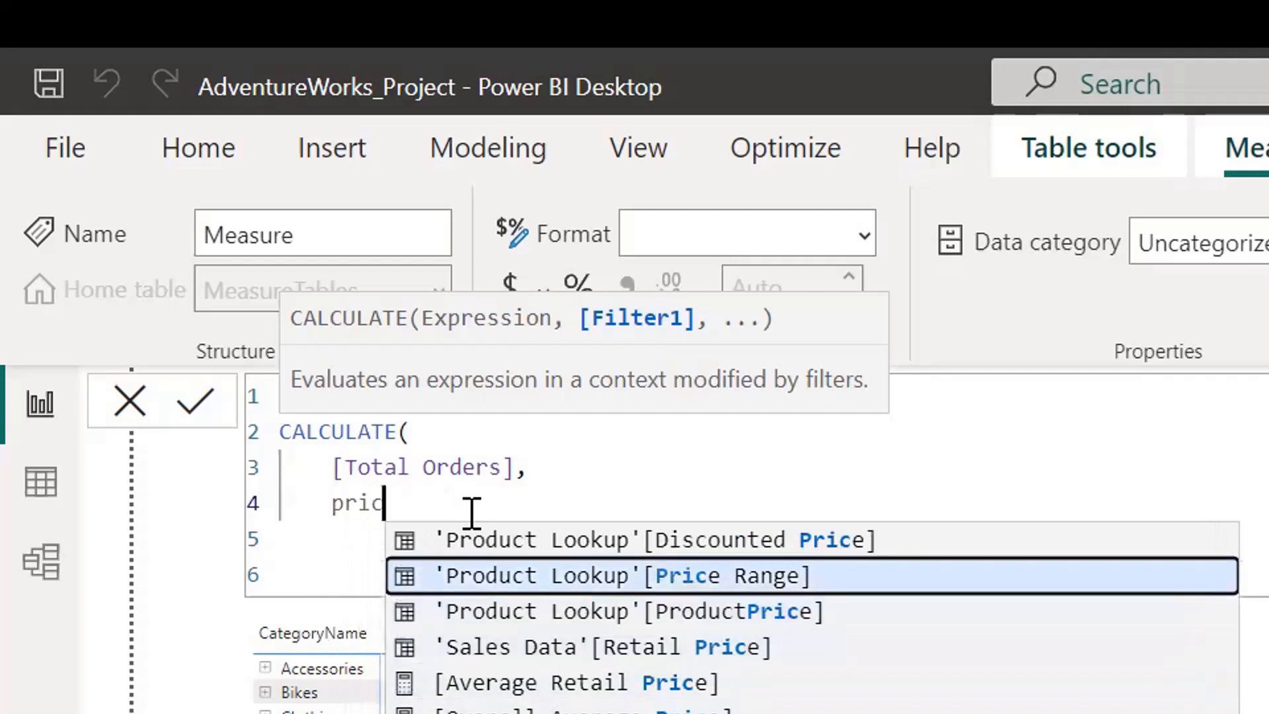
key(Down)
key(Tab)
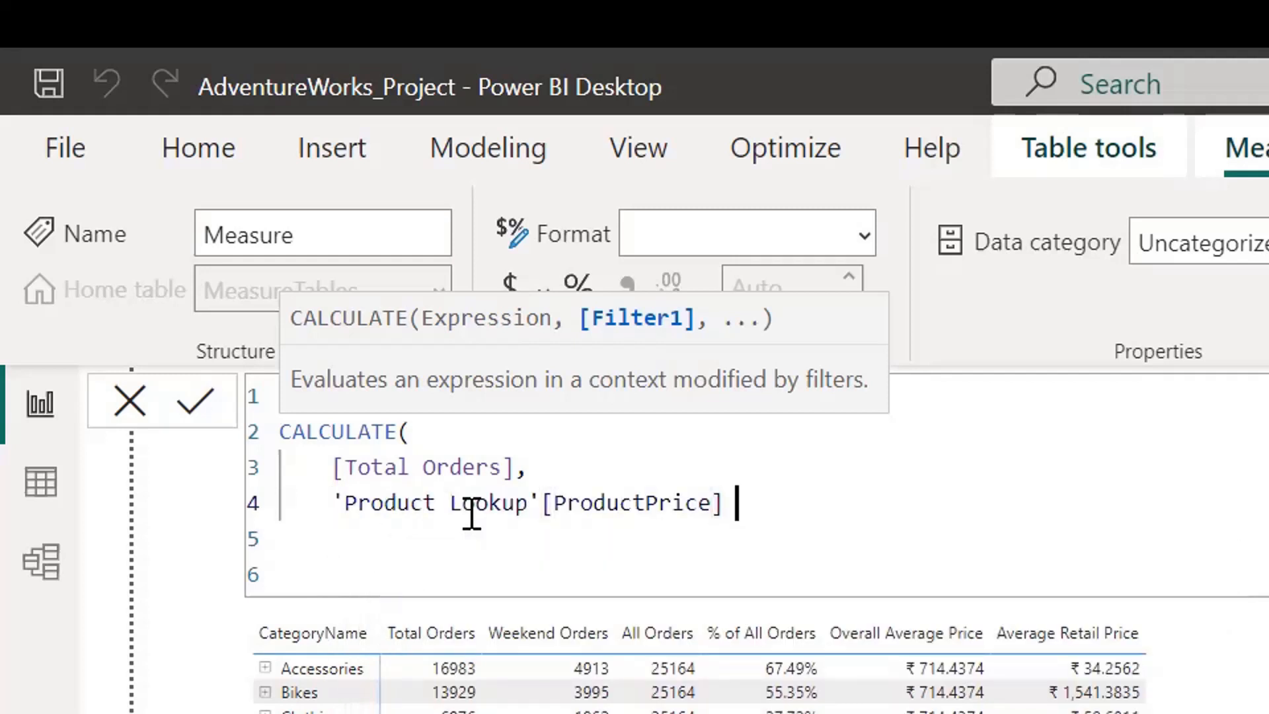
text(> Ave)
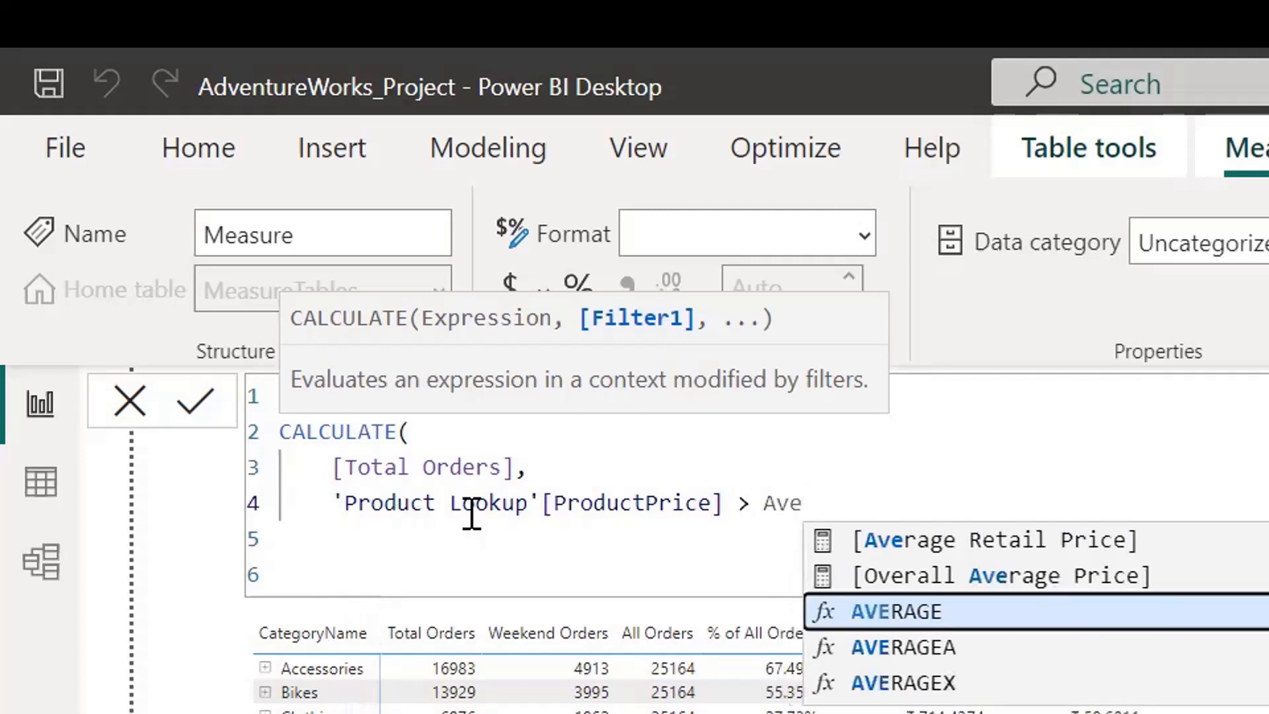
key(Up)
key(Up)
key(Tab)
key(Down)
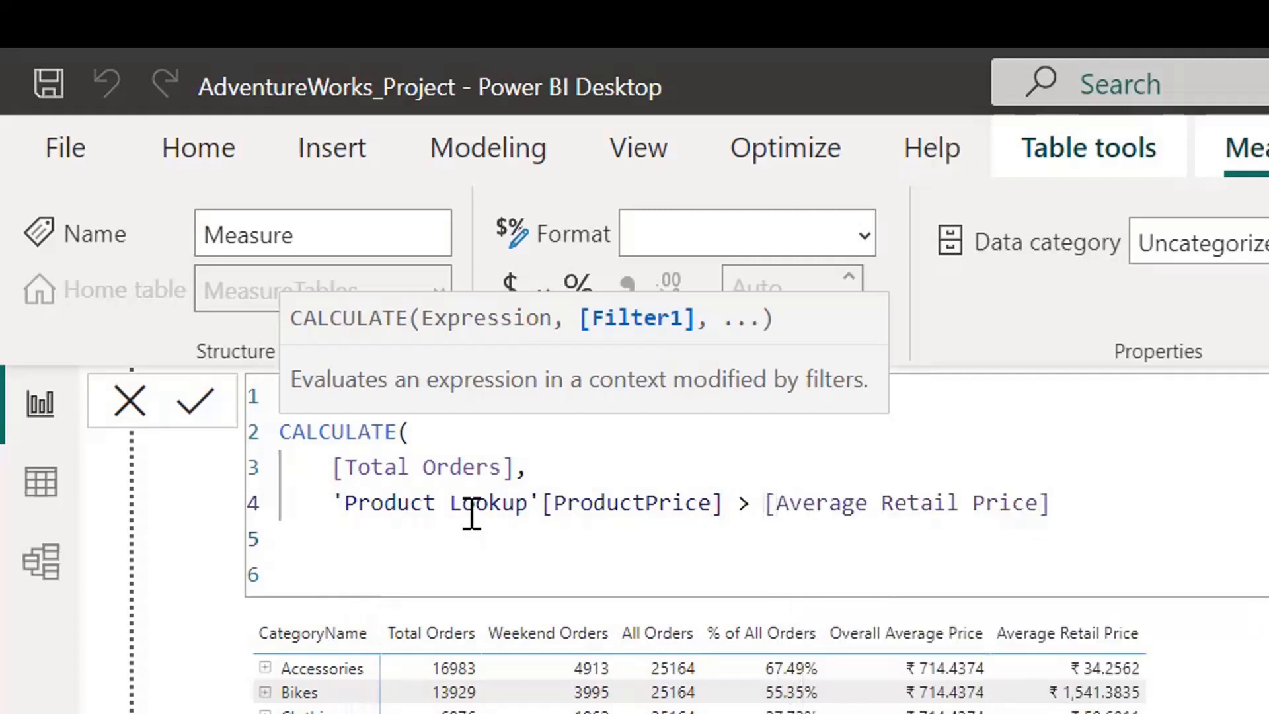
- Review the filter condition comparing 'Product Lookup'[ProductPrice] with [Average Retail Price] in the measure formula
key(Up)
key(shift+Right)
key(shift+Right)
key(shift+Right)
key(shift+Right)
key(shift+Right)
key(shift+Right)
key(shift+Right)
key(shift+Right)
key(shift+Right)
key(shift+Right)
key(shift+Right)
key(shift+Right)
key(shift+Right)
key(shift+Right)
key(shift+Right)
key(shift+Right)
key(shift+Right)
key(shift+Right)
key(shift+Right)
key(shift+Right)
key(shift+Right)
key(shift+Right)
key(shift+Right)
key(shift+Right)
key(shift+Right)
key(shift+Right)
key(shift+Right)
key(shift+Right)
key(shift+Right)
key(shift+Right)
key(shift+Right)
key(shift+Right)
key(shift+Right)
key(shift+Right)
key(shift+Right)
key(shift+Right)
key(shift+Right)
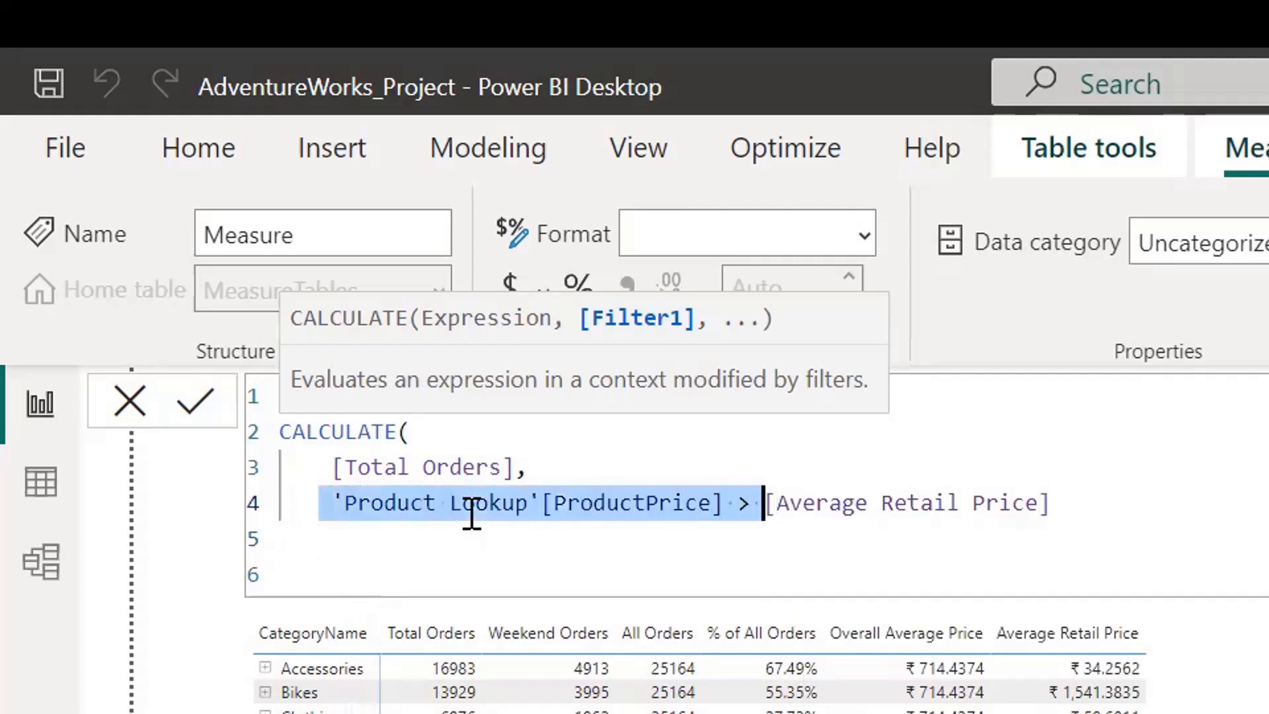
key(shift+Left)
key(shift+Left)
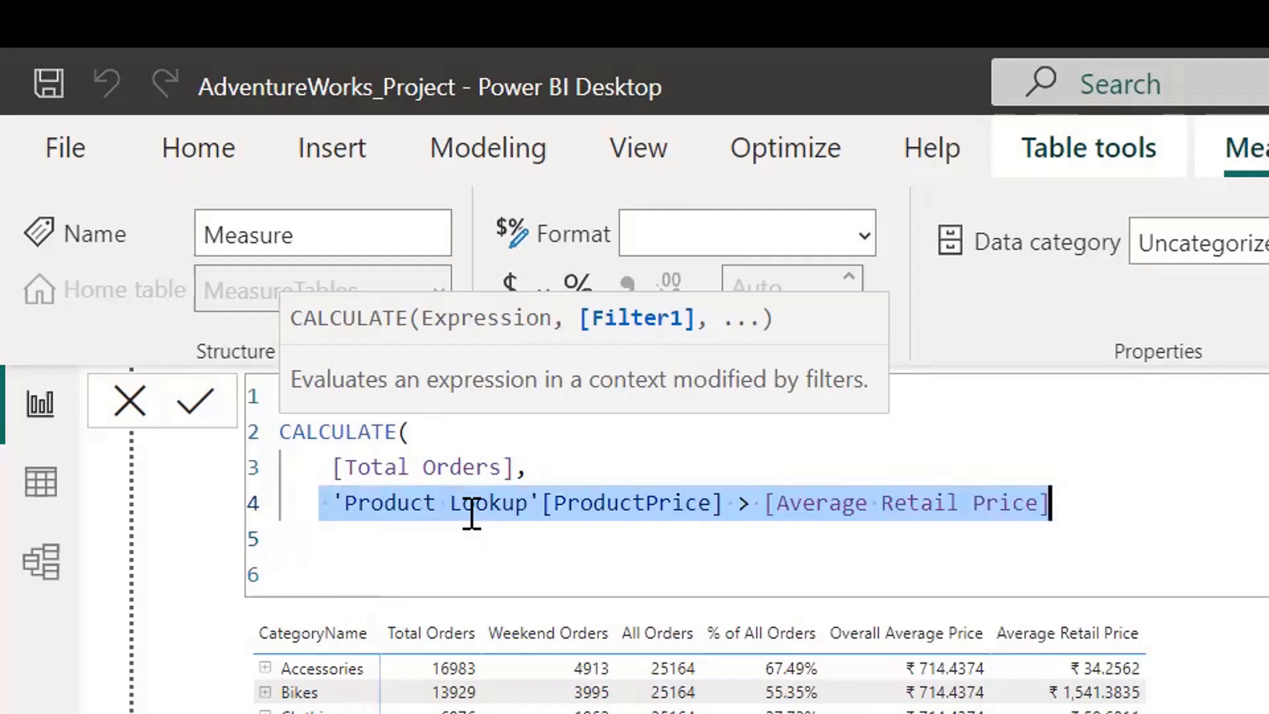
- Close the CALCULATE function with a parenthesis on the line below the filter and commit the High Ticket Order measure
key(Up)
key(Down)
key(Down)
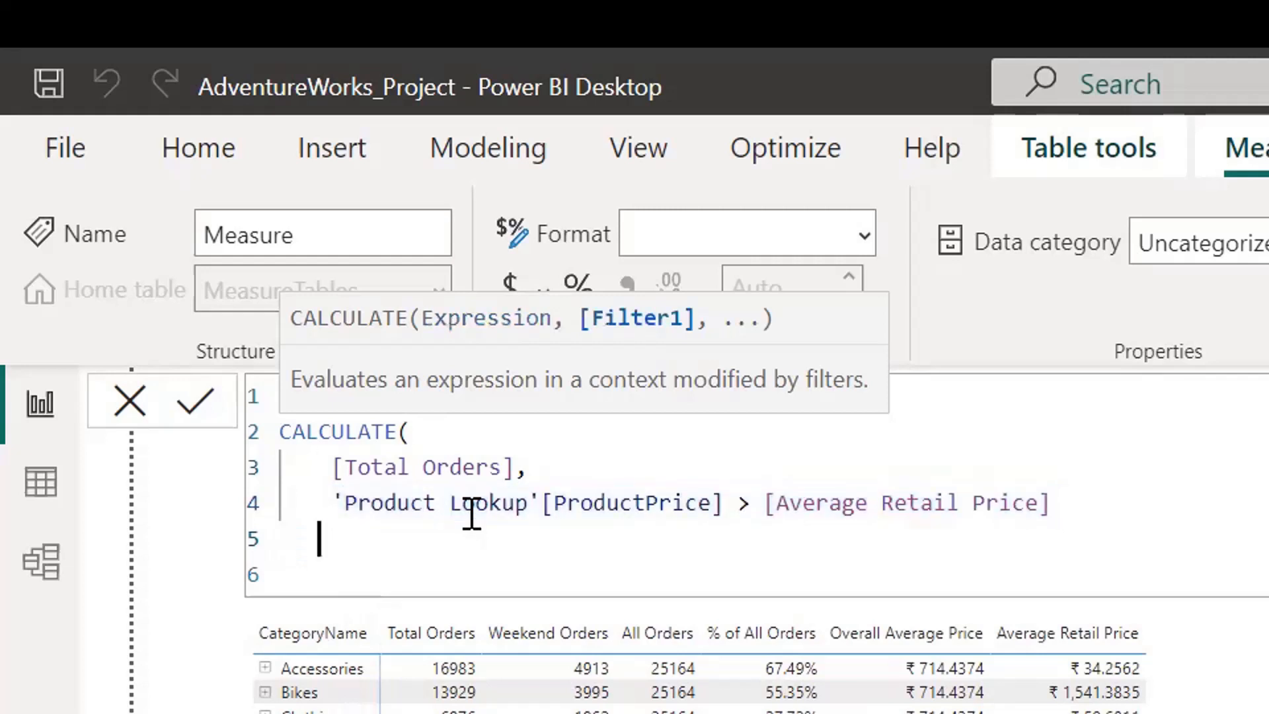
text())
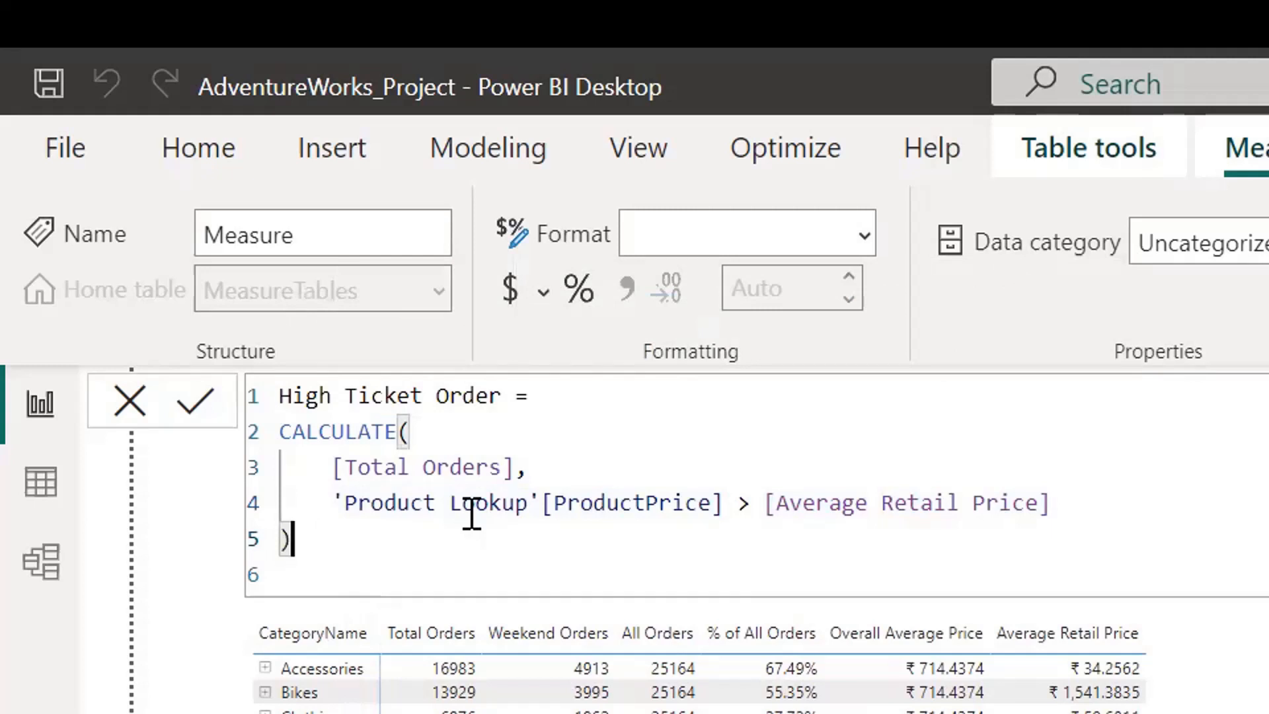
key(Up)
key(Up)
key(End)
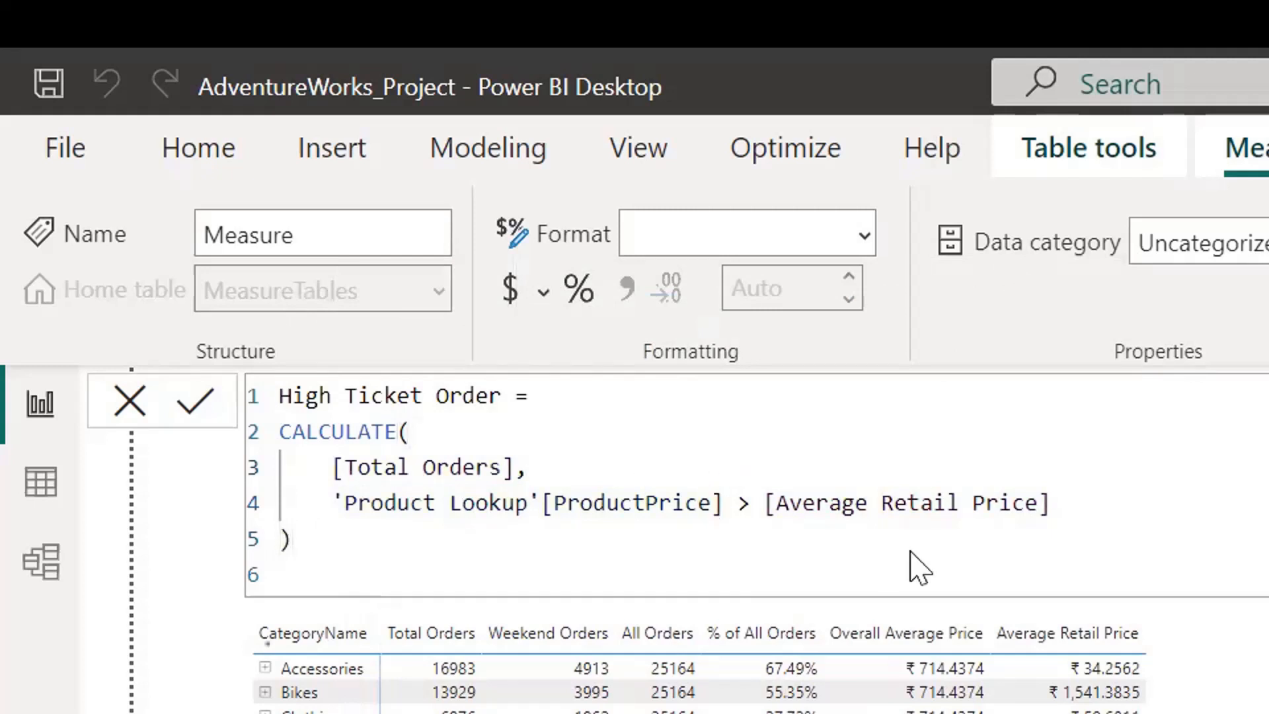
key(Return)
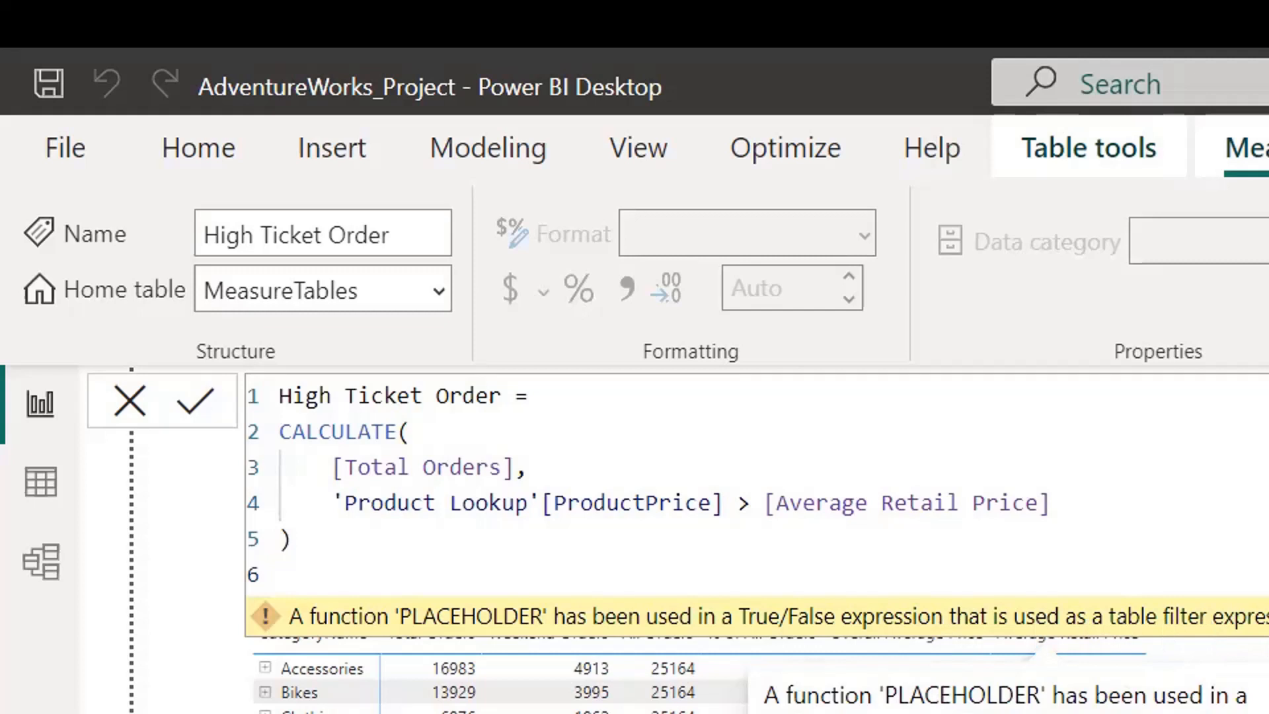
drag(385, 504, 763, 503)
click(1102, 501)
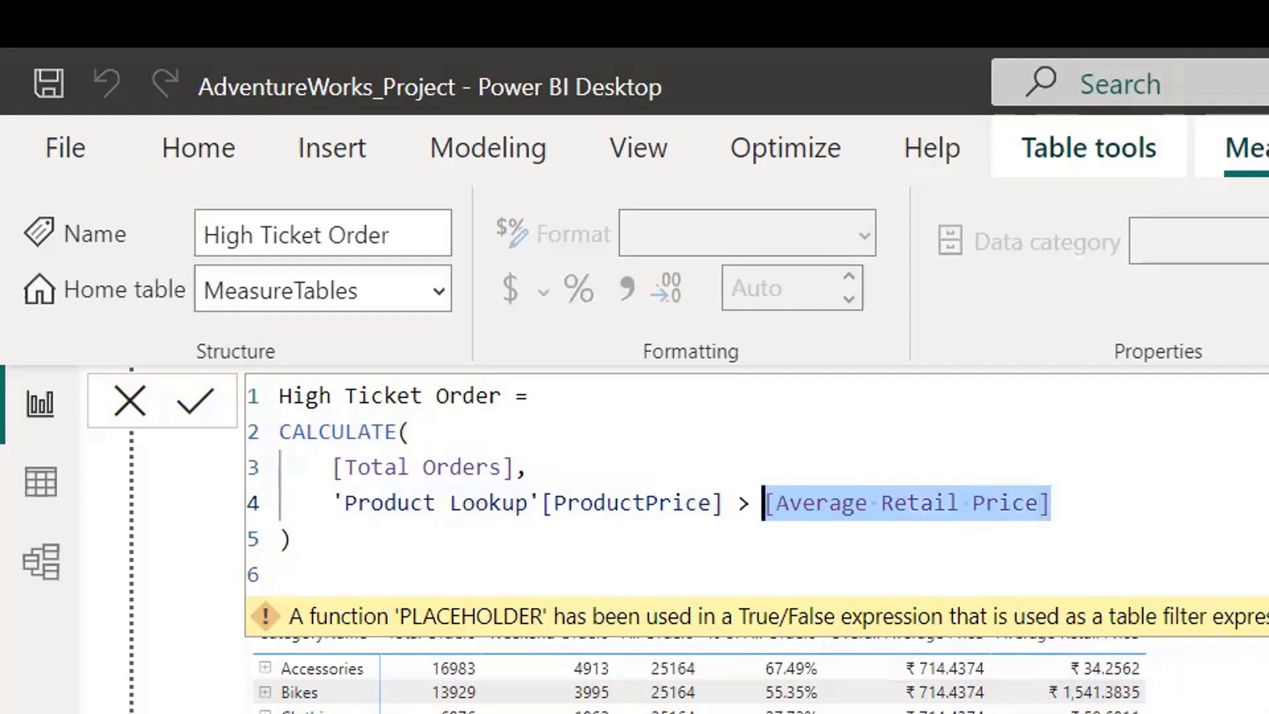
click(877, 510)
drag(770, 509, 1048, 509)
click(1048, 509)
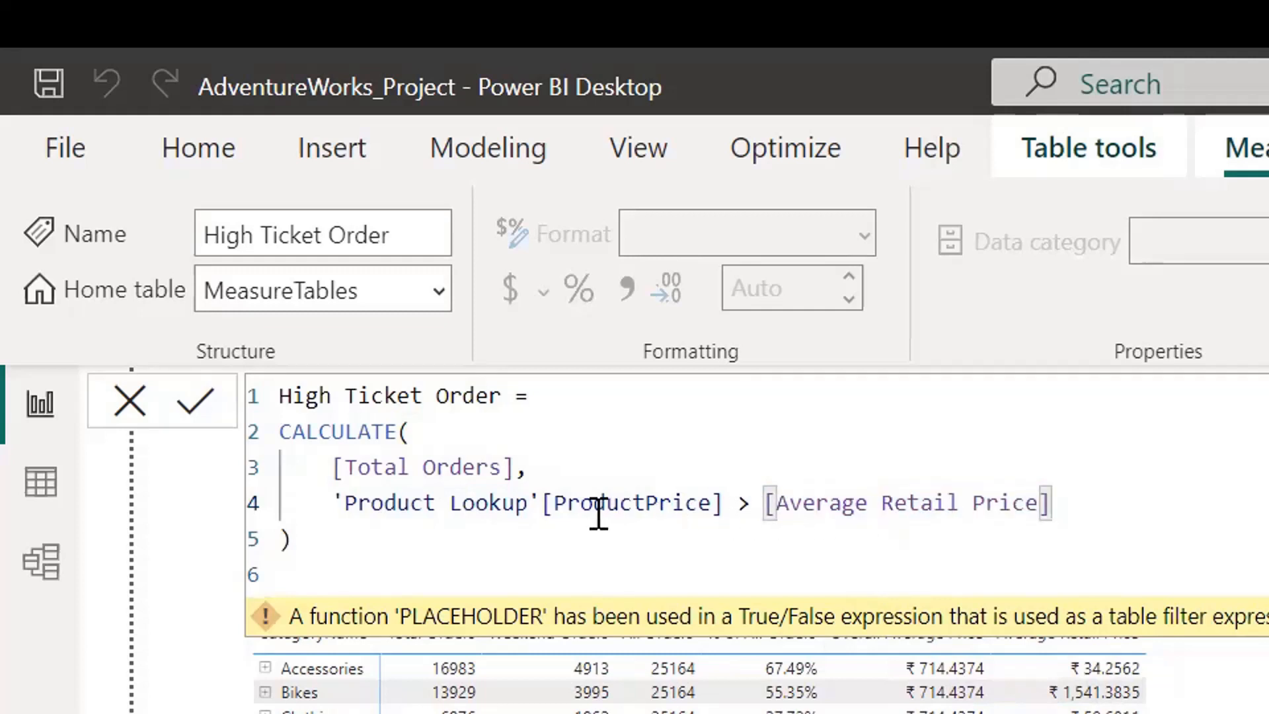
- Replace [Average Retail Price] in the filter with the fixed value 714.44 and commit the measure
drag(746, 510, 1102, 510)
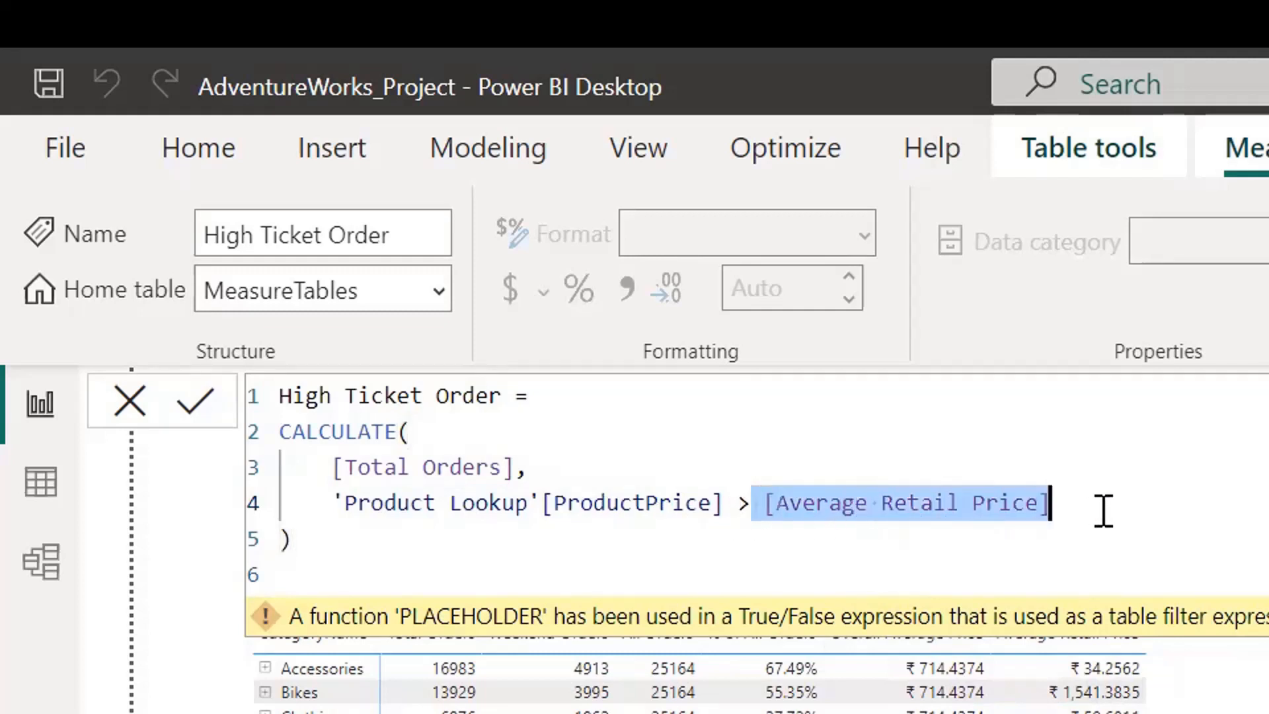
key(BackSpace)
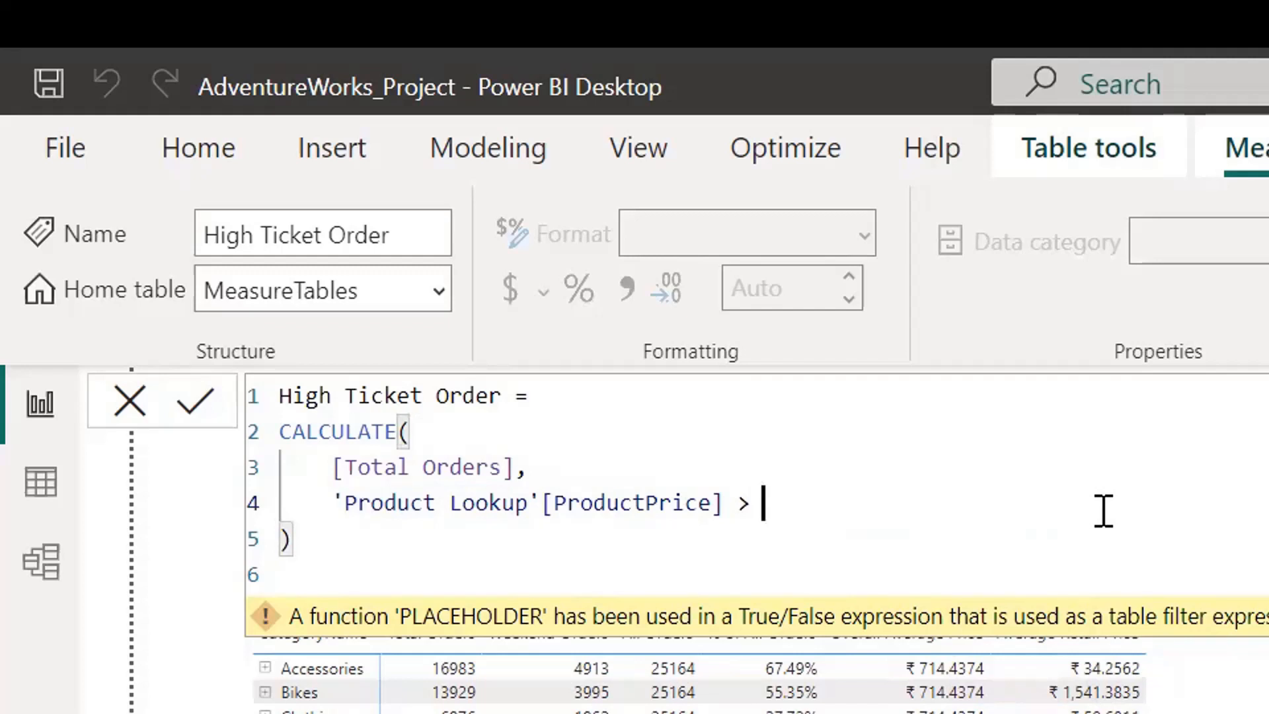
text(714.44)
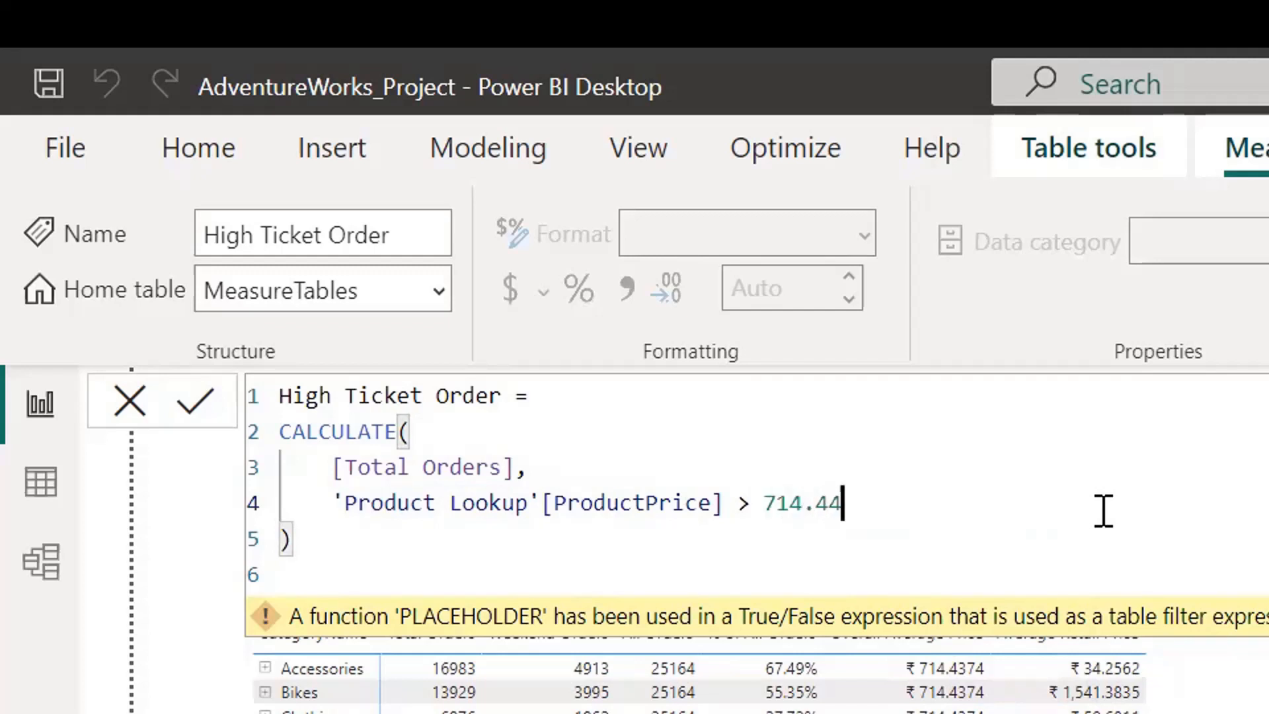
key(Return)
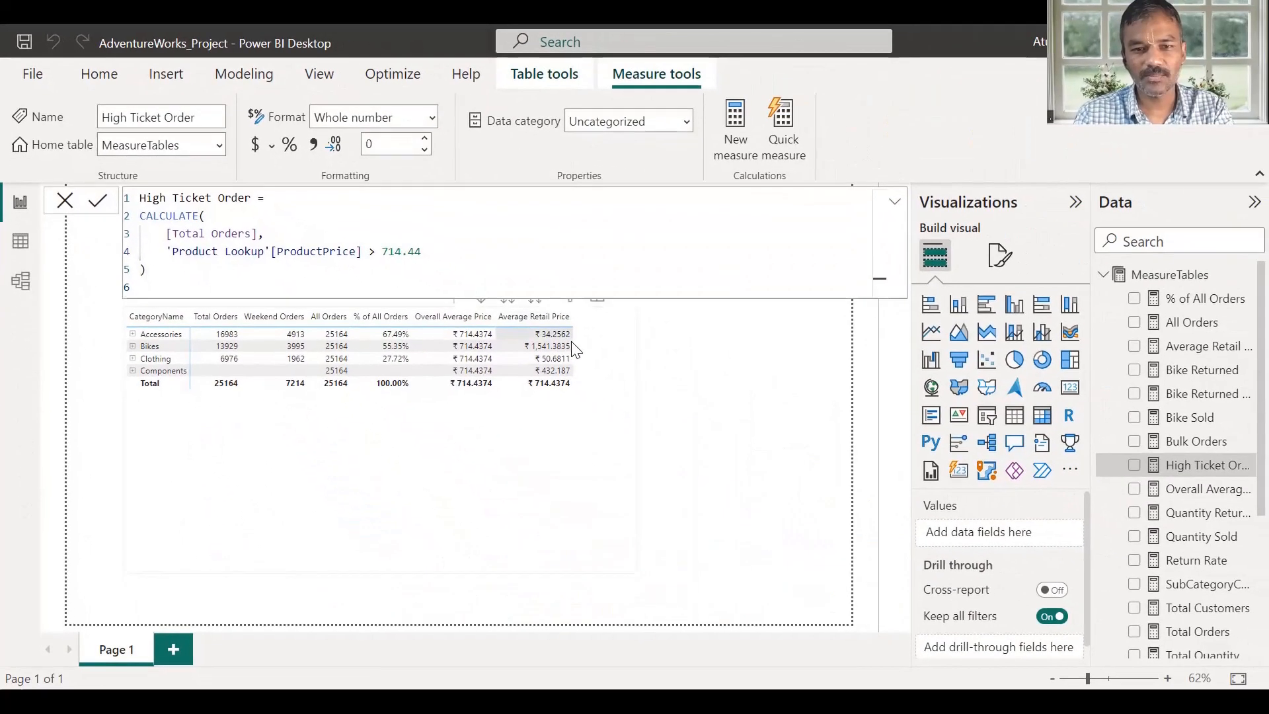
- Add the High Ticket Order measure to the category matrix and widen the visual to fit the new column
click(752, 461)
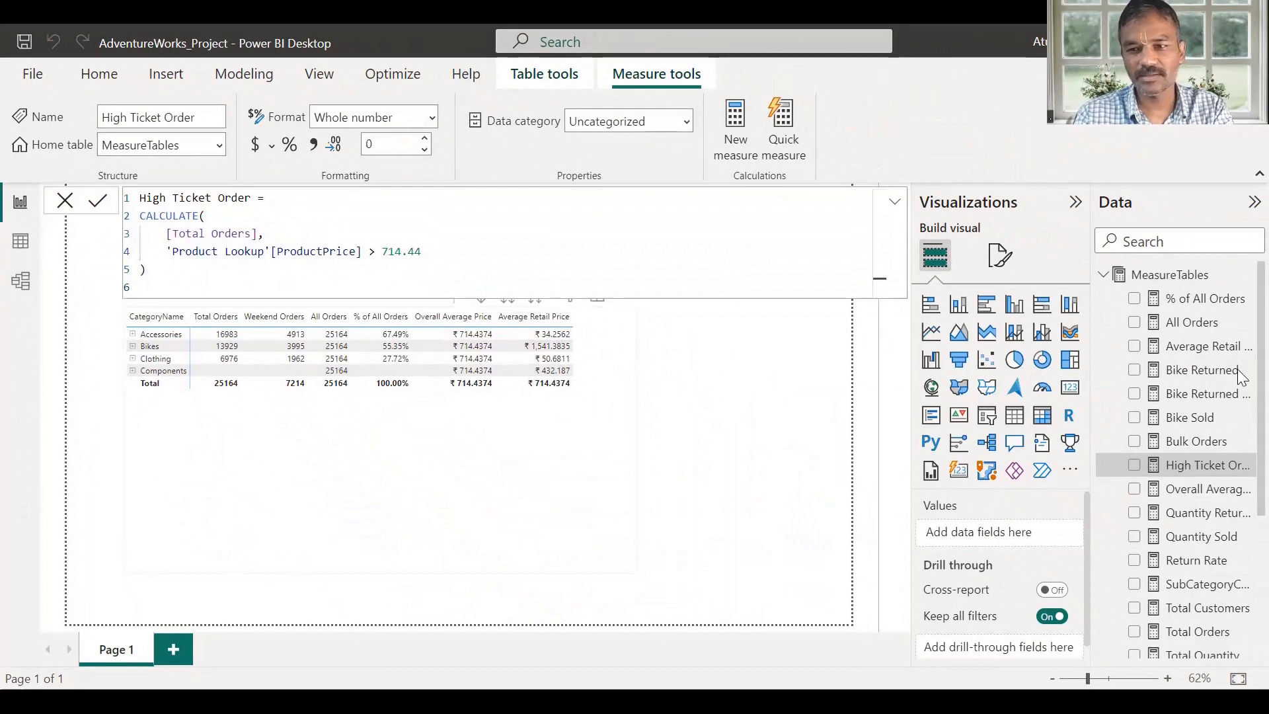
click(1134, 467)
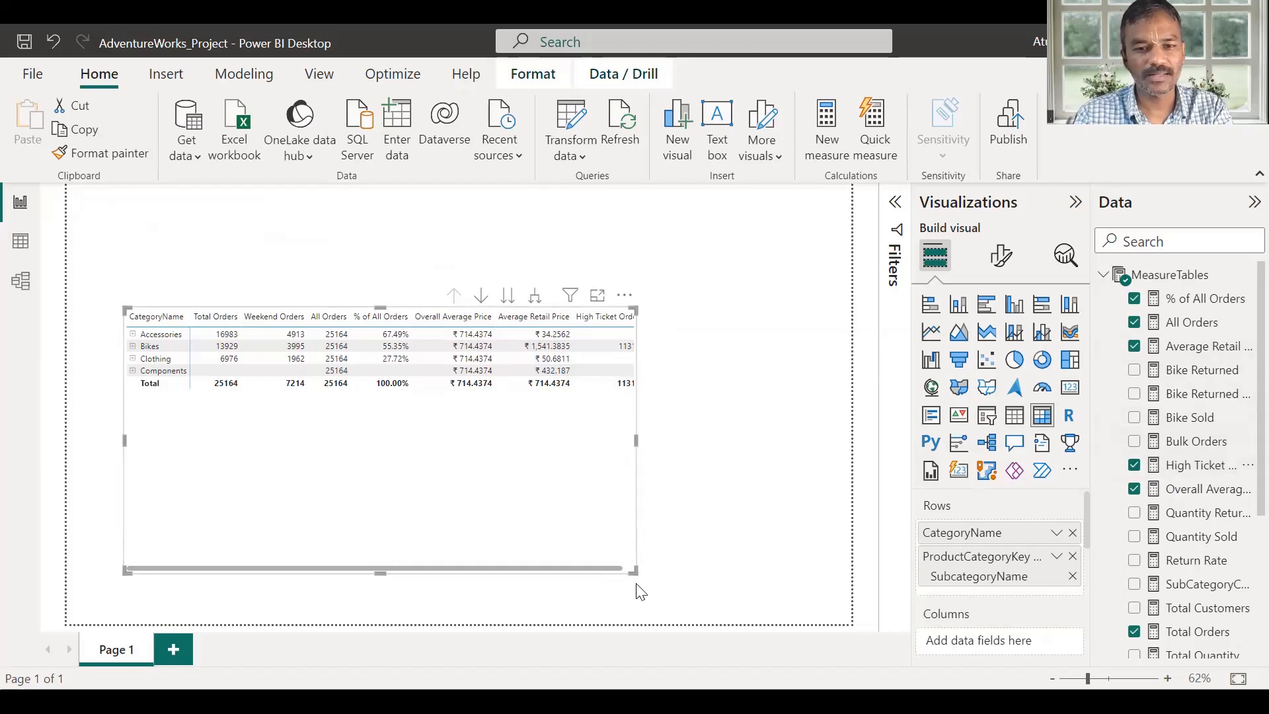
drag(635, 572, 760, 573)
click(629, 348)
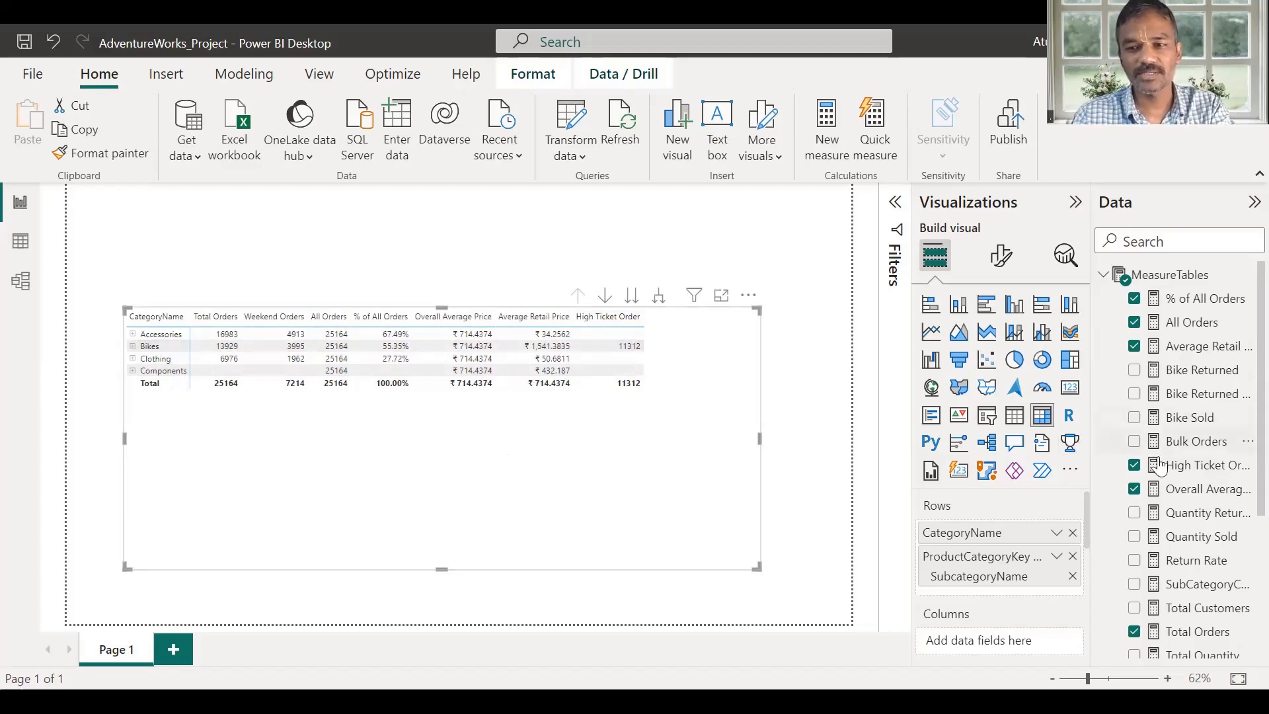
- Reopen the High Ticket Order measure's formula and examine the hard-coded 714.44 price threshold in its filter
click(1196, 464)
drag(384, 262, 447, 249)
click(459, 249)
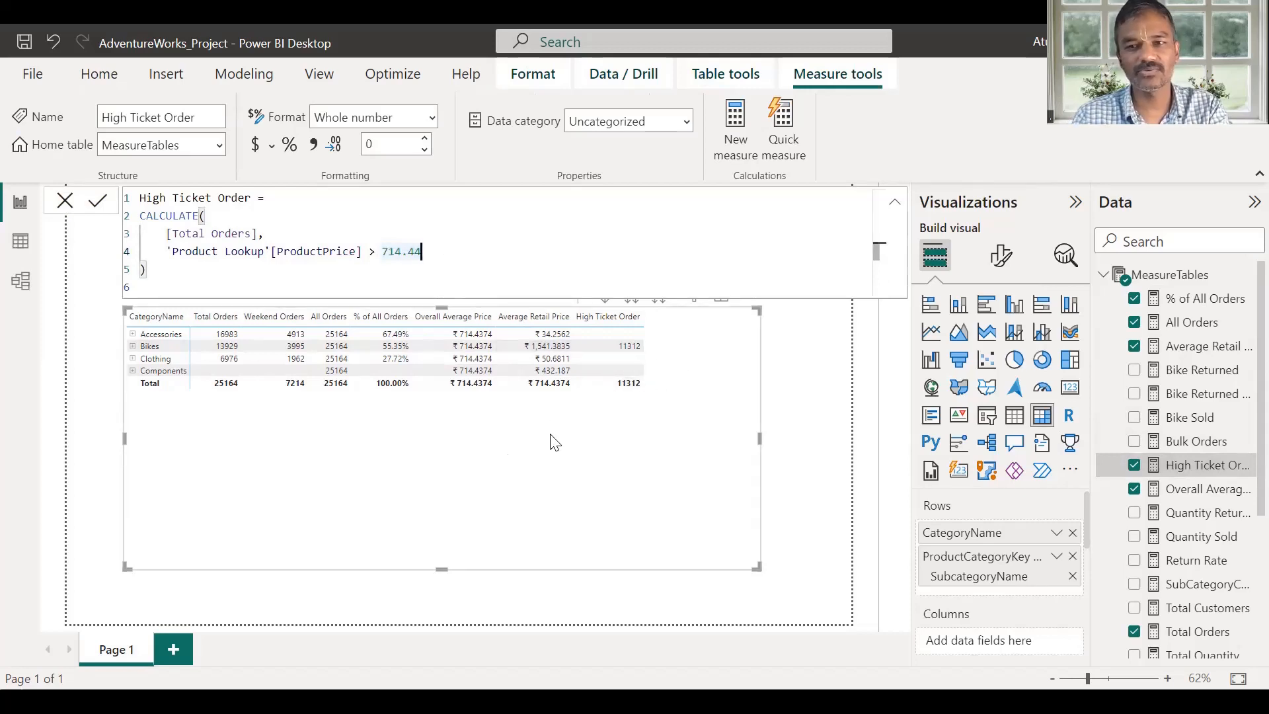
triple_click(410, 247)
click(411, 268)
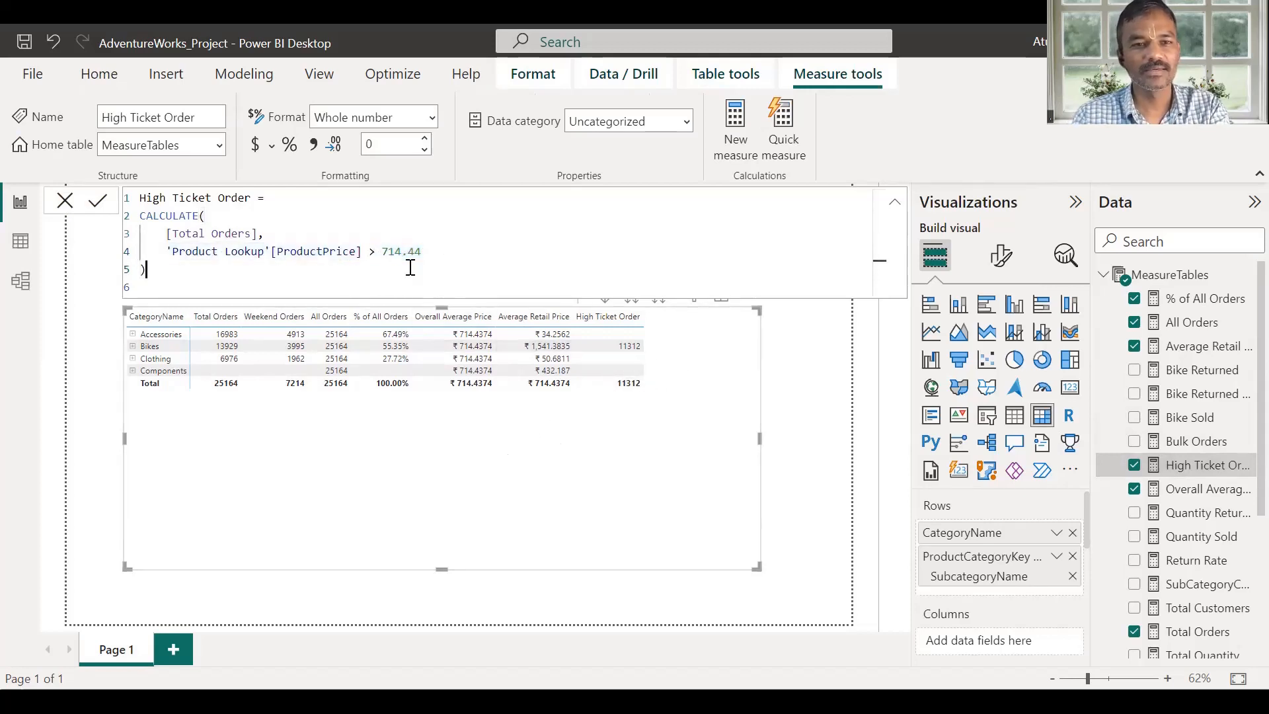
drag(373, 252, 461, 260)
click(470, 260)
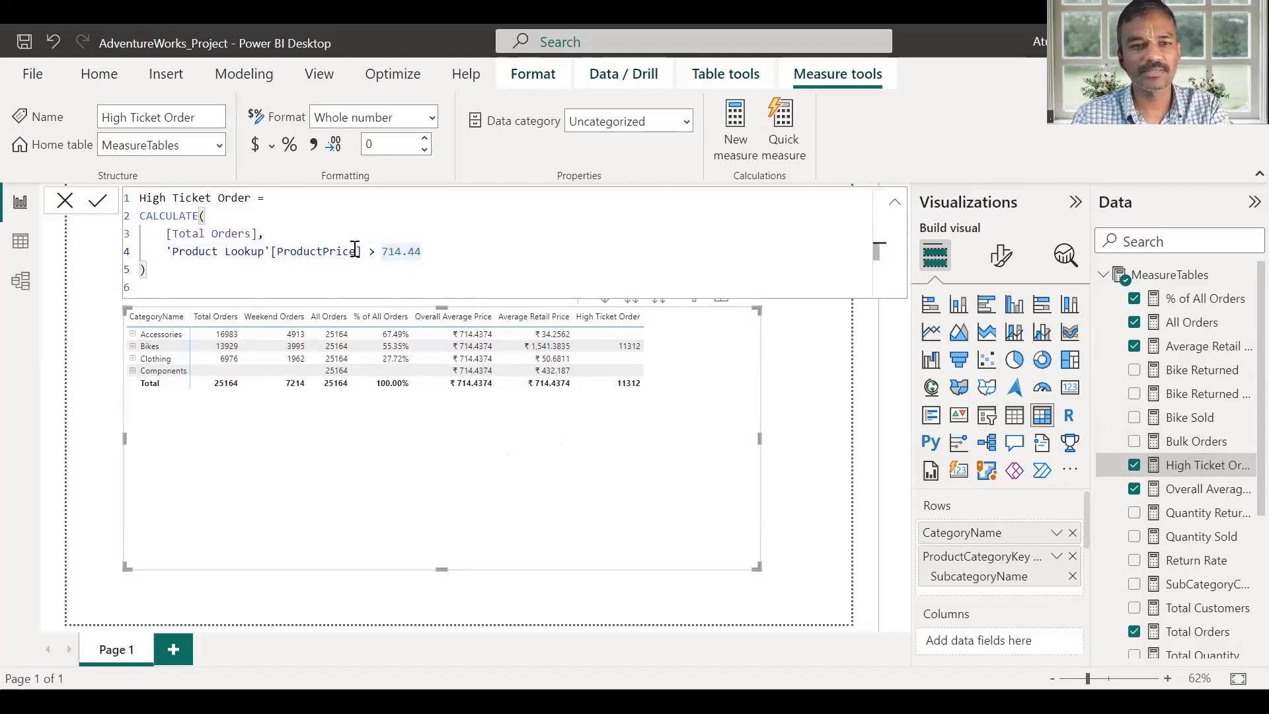
drag(382, 254, 454, 255)
click(453, 255)
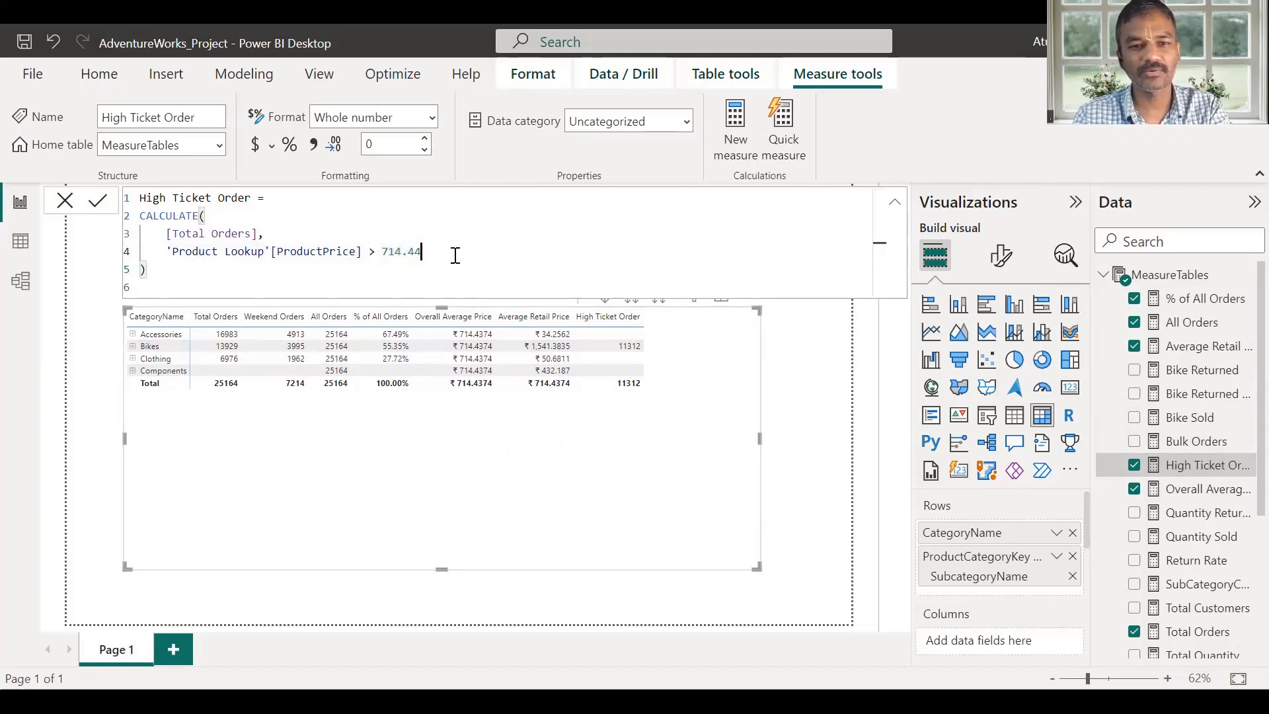
- Replace the fixed-price condition inside CALCULATE with a FILTER function that takes 'Product Lookup' as its table
key(shift+Left)
key(shift+Left)
drag(374, 246, 170, 253)
key(BackSpace)
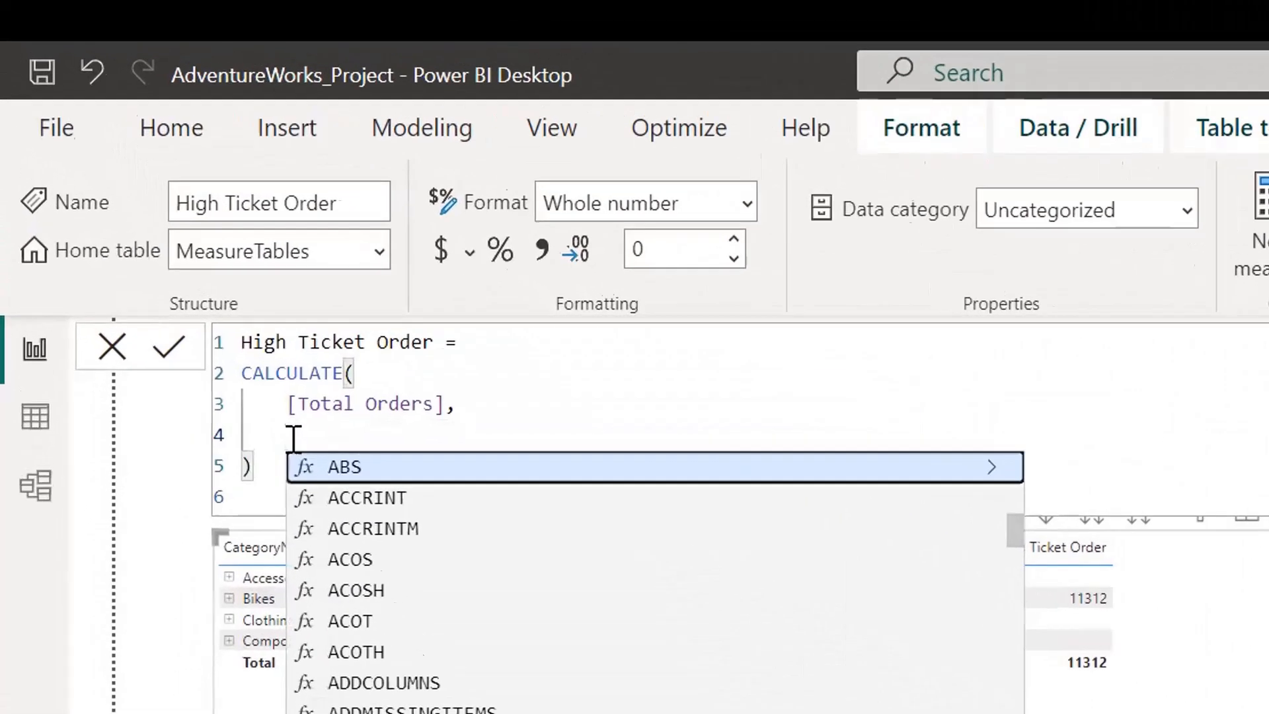
text(FILTER()
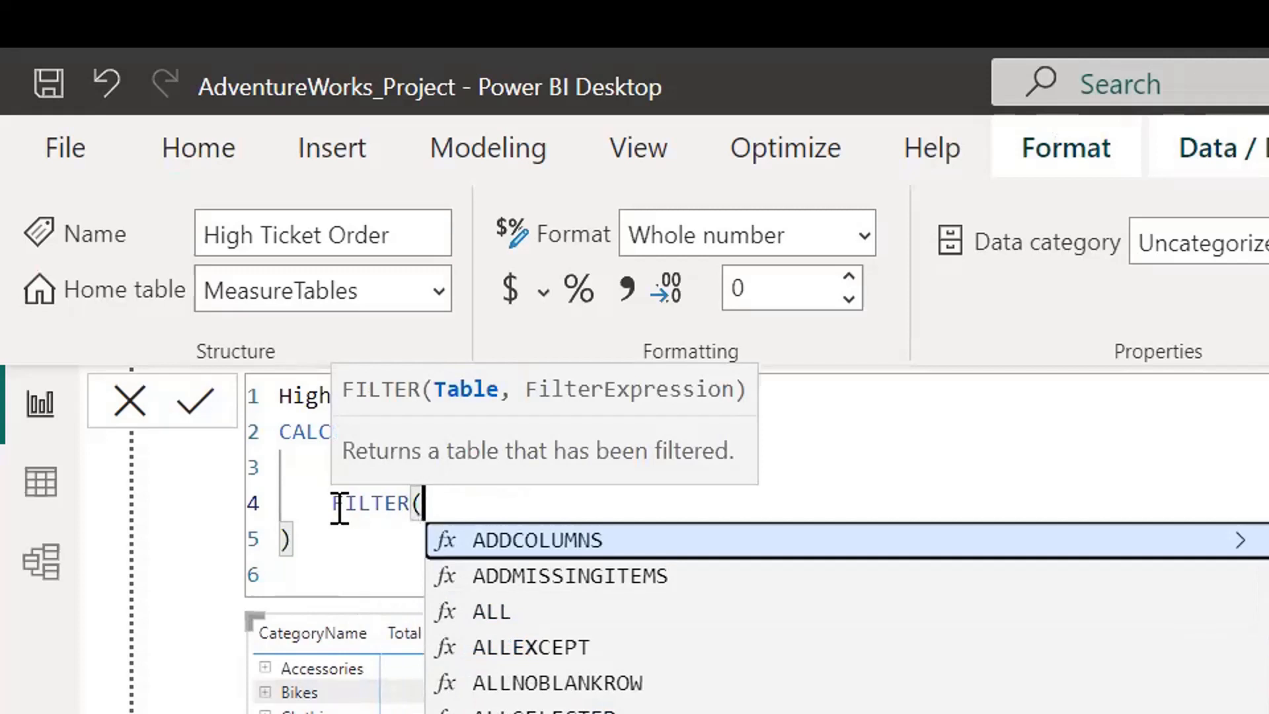
text(Prod)
key(Up)
key(Down)
key(Up)
key(Up)
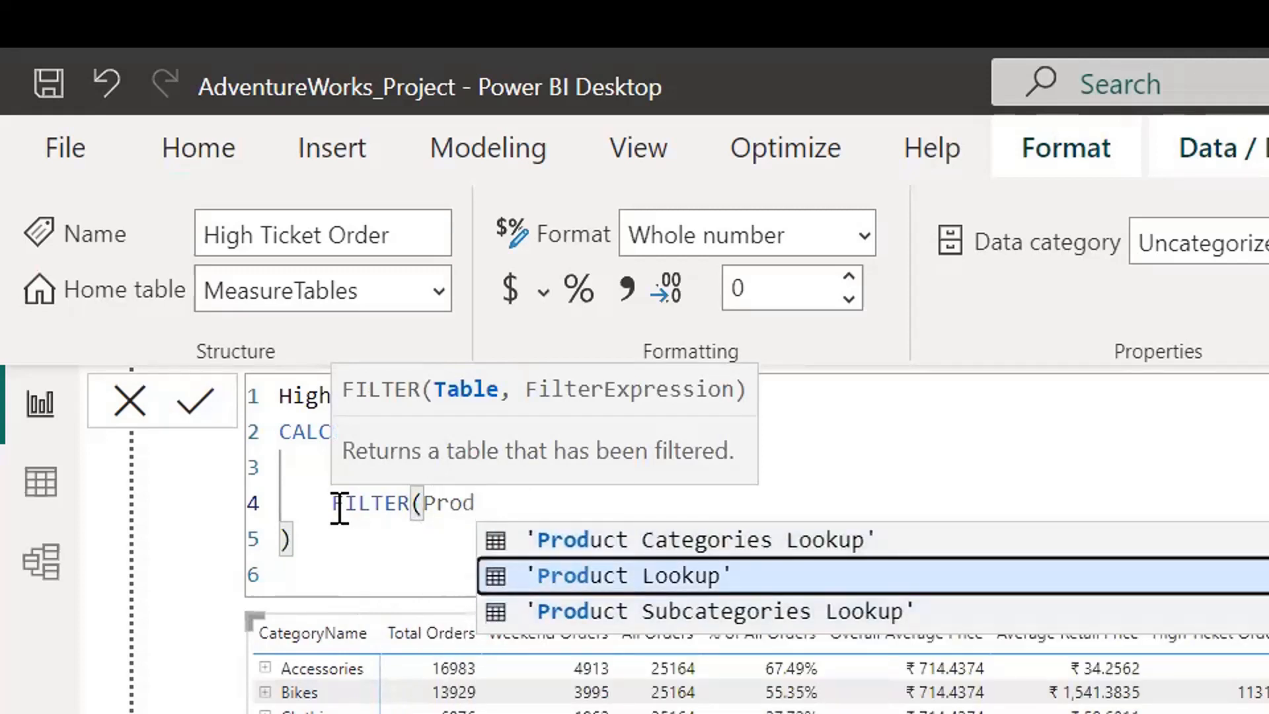
key(Tab)
text(, )
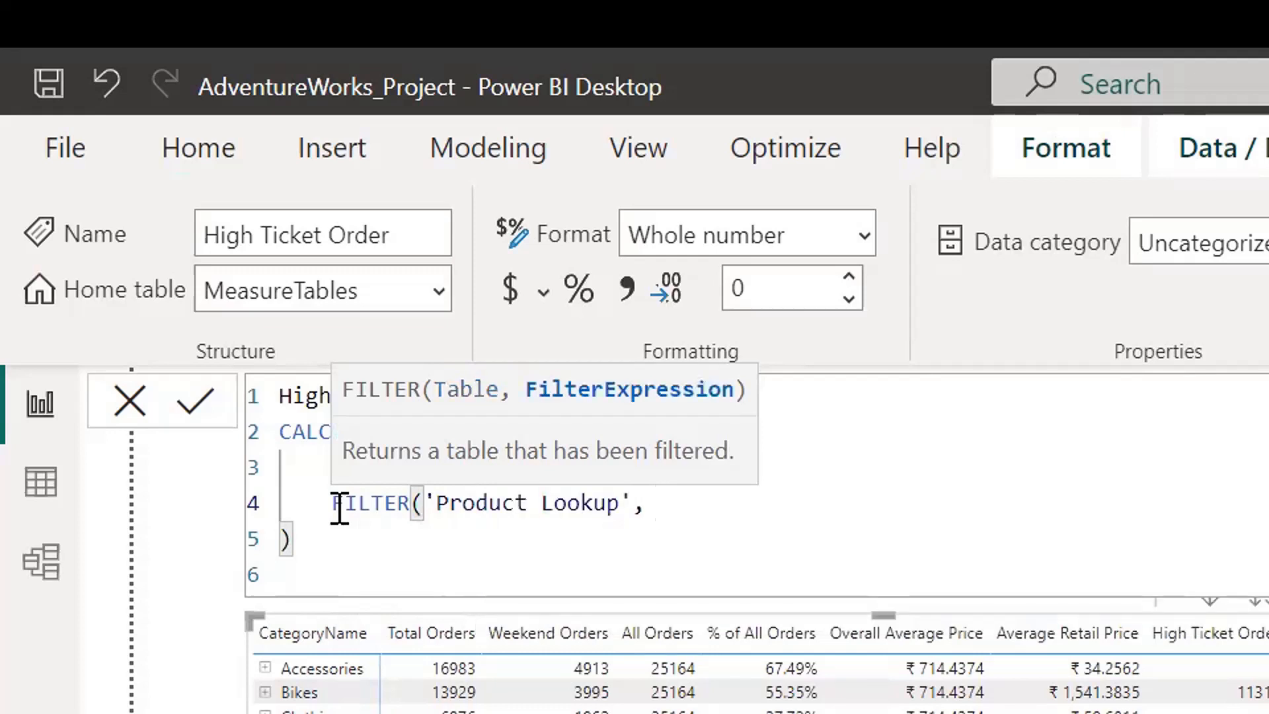
- Complete the FILTER with 'Product Lookup'[ProductPrice] > [Overall Average Price] and close both functions, placing CALCULATE's parenthesis on its own line
text('Product Lookup'[ProductPrice])
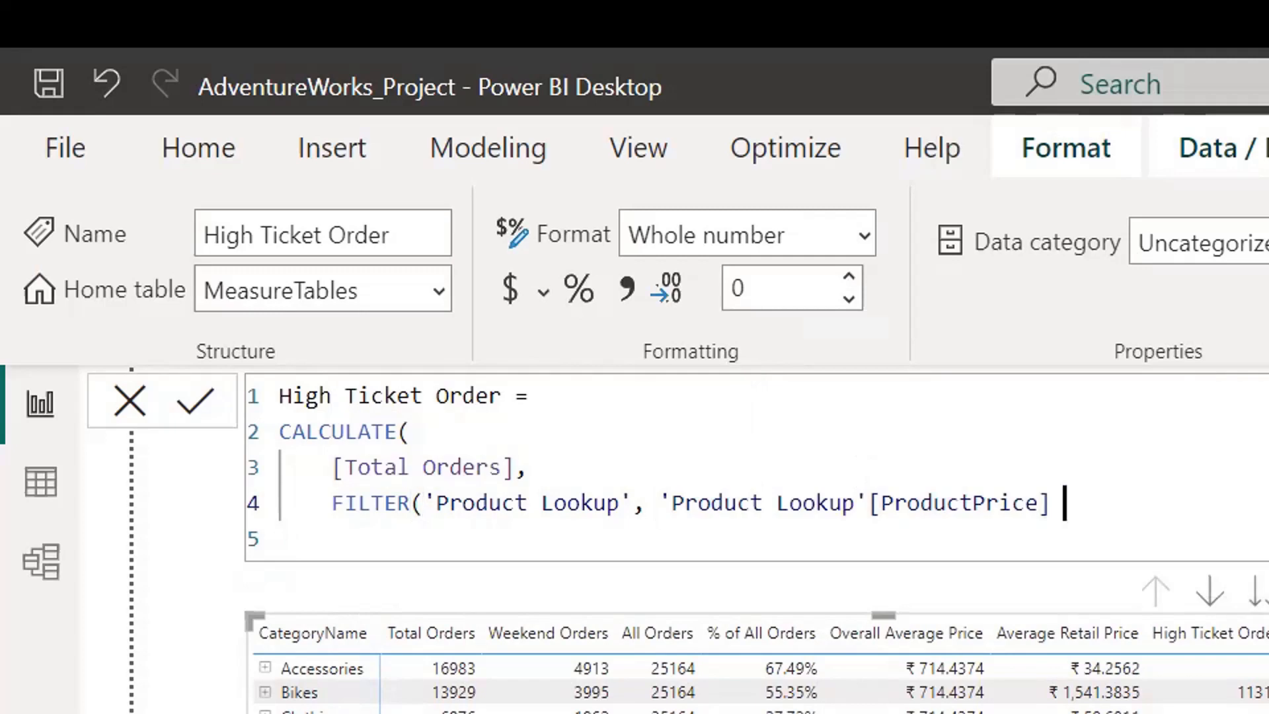
text( > )
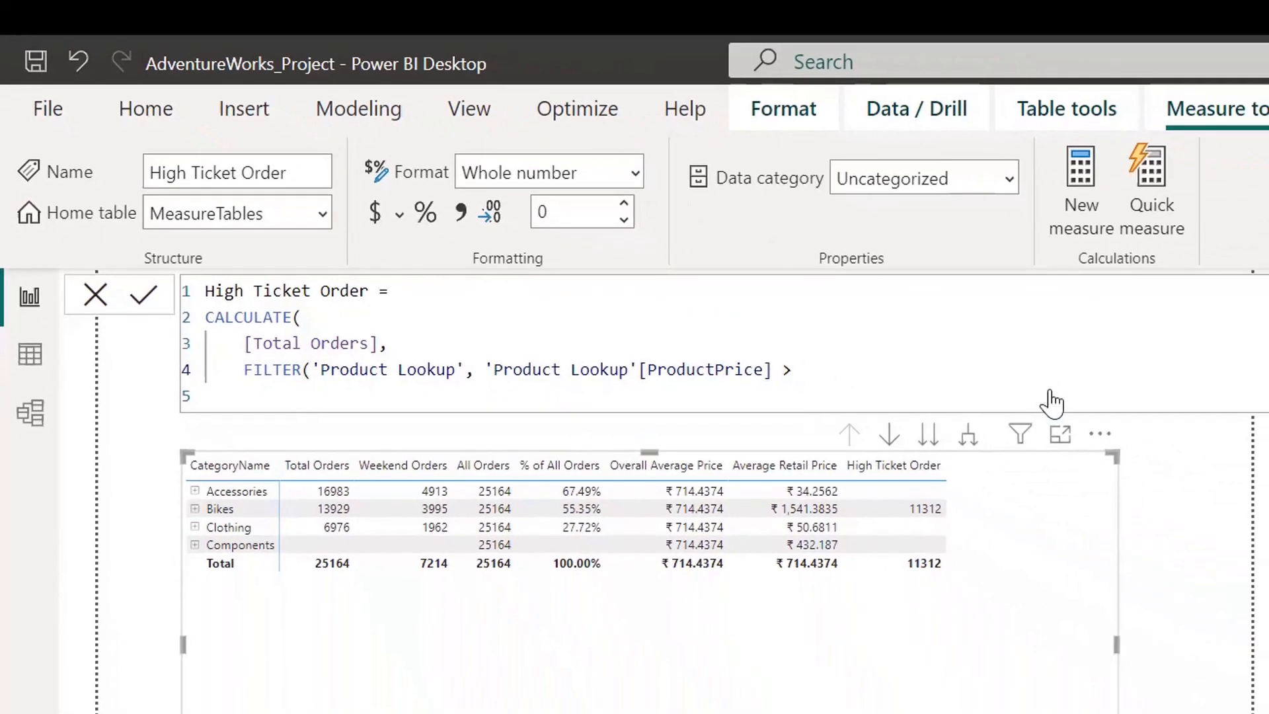
text(Over)
click(1050, 399)
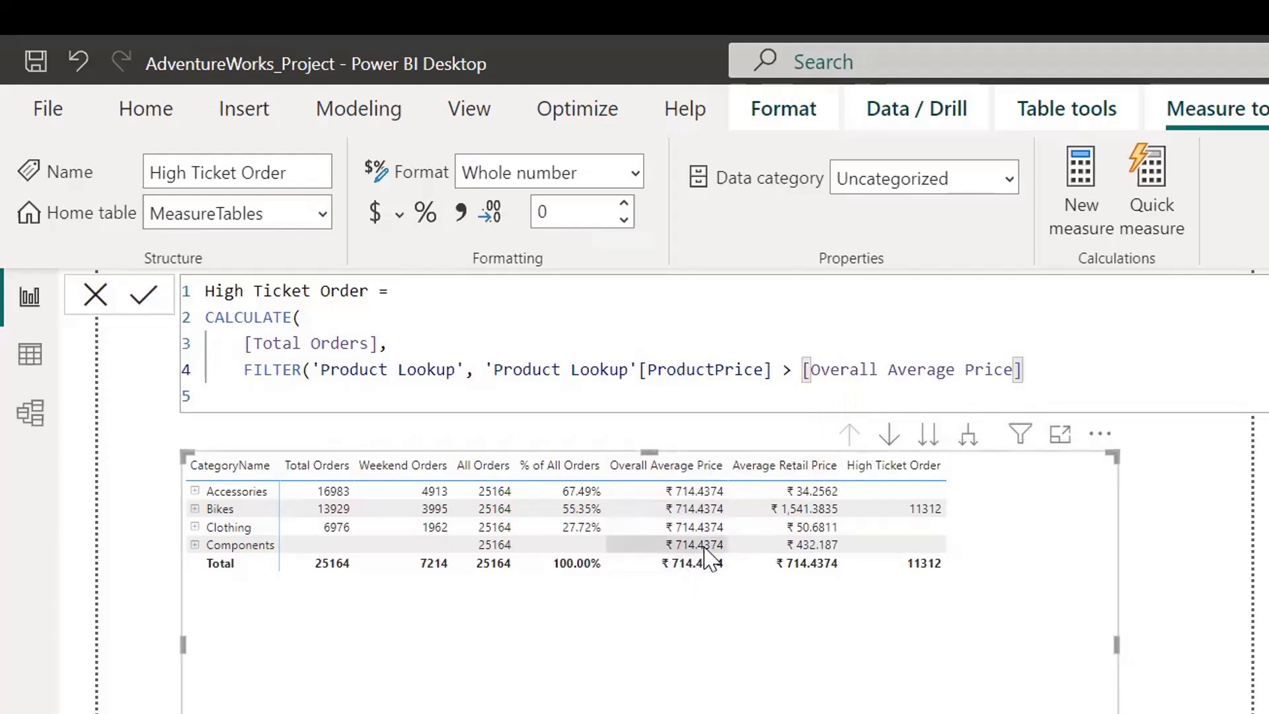
text())
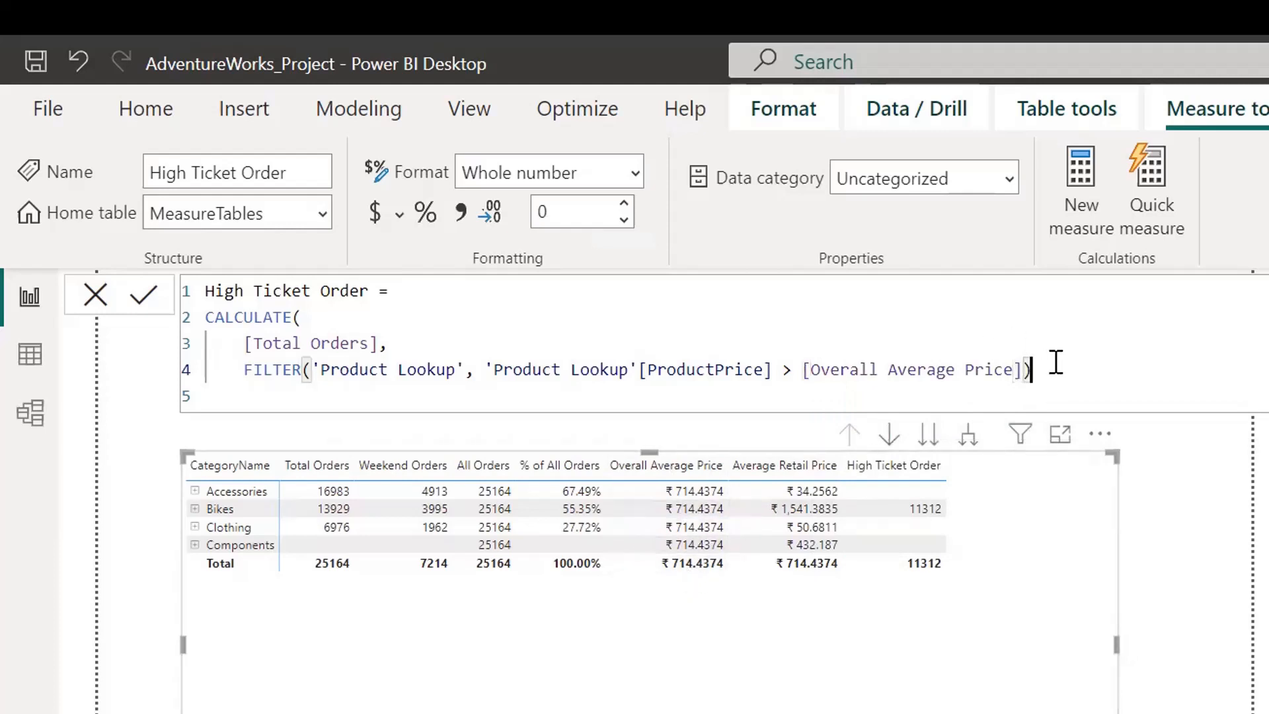
key(shift+Return)
text())
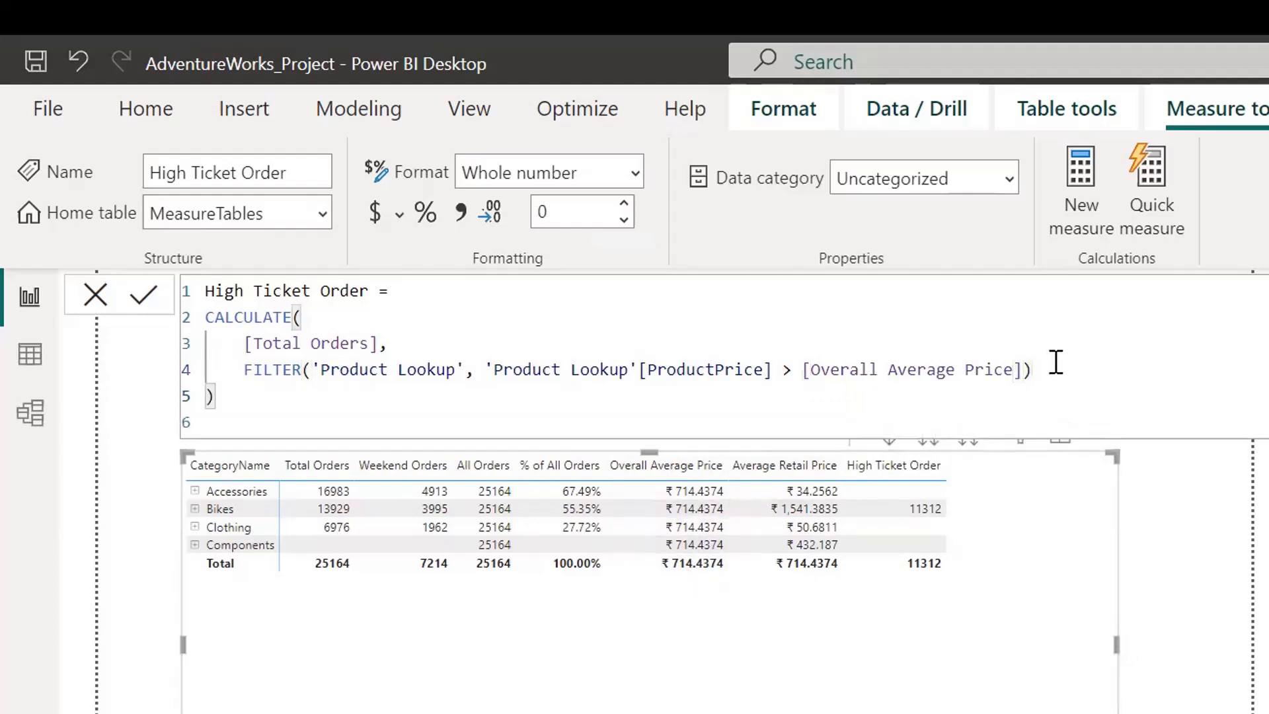
- Examine the new FILTER line, from its 'Product Lookup' table argument to the comparison of ProductPrice with [Overall Average Price]
key(Right)
key(Right)
key(shift+Right)
key(shift+Right)
key(shift+Right)
key(shift+Right)
key(shift+Right)
key(shift+Right)
key(shift+Right)
key(shift+Right)
key(shift+Right)
key(shift+Right)
key(shift+Right)
key(shift+Right)
key(shift+Right)
key(shift+Right)
key(shift+Right)
key(shift+Right)
key(shift+Right)
key(shift+Right)
key(shift+Right)
key(shift+Right)
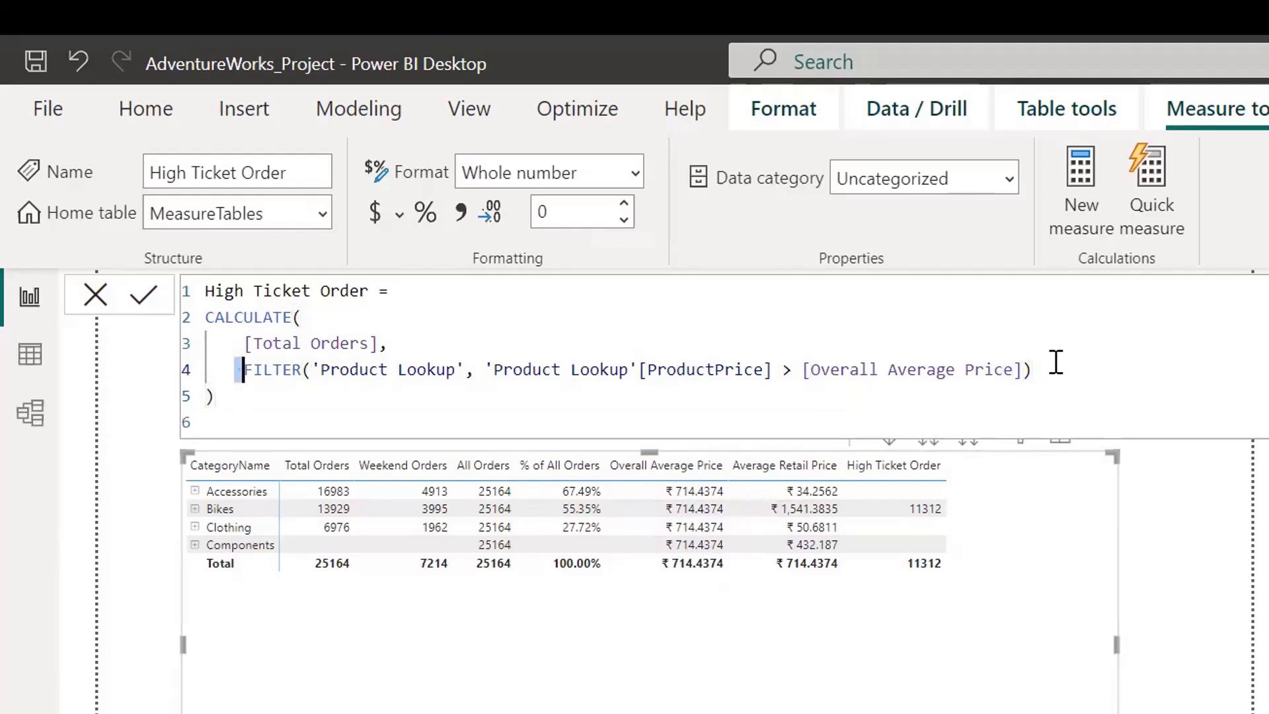
key(shift+Right)
key(shift+Right)
key(shift+Right)
key(shift+Right)
key(shift+Right)
key(shift+Right)
key(shift+Right)
key(shift+Right)
key(shift+Right)
key(shift+Right)
key(shift+Right)
key(shift+Right)
key(shift+Right)
key(shift+Right)
key(shift+Right)
key(shift+Right)
key(shift+Right)
key(shift+Right)
key(shift+Right)
key(shift+Right)
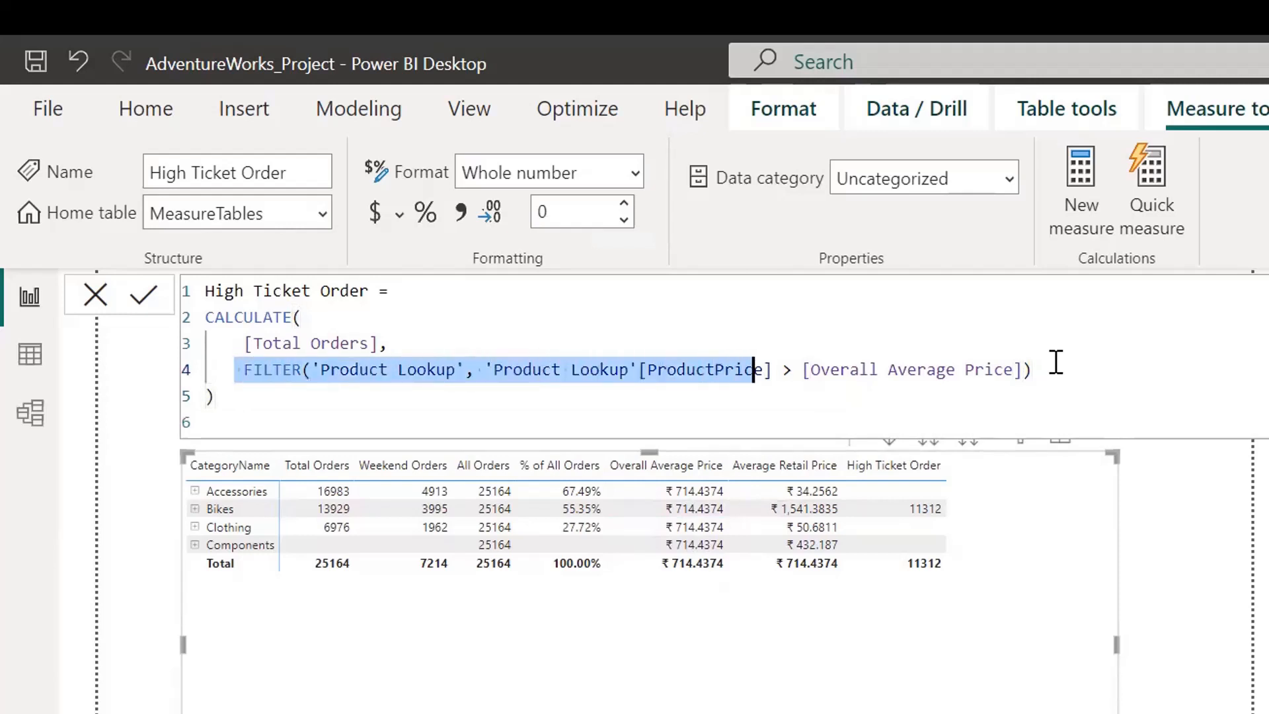
key(Left)
key(Right)
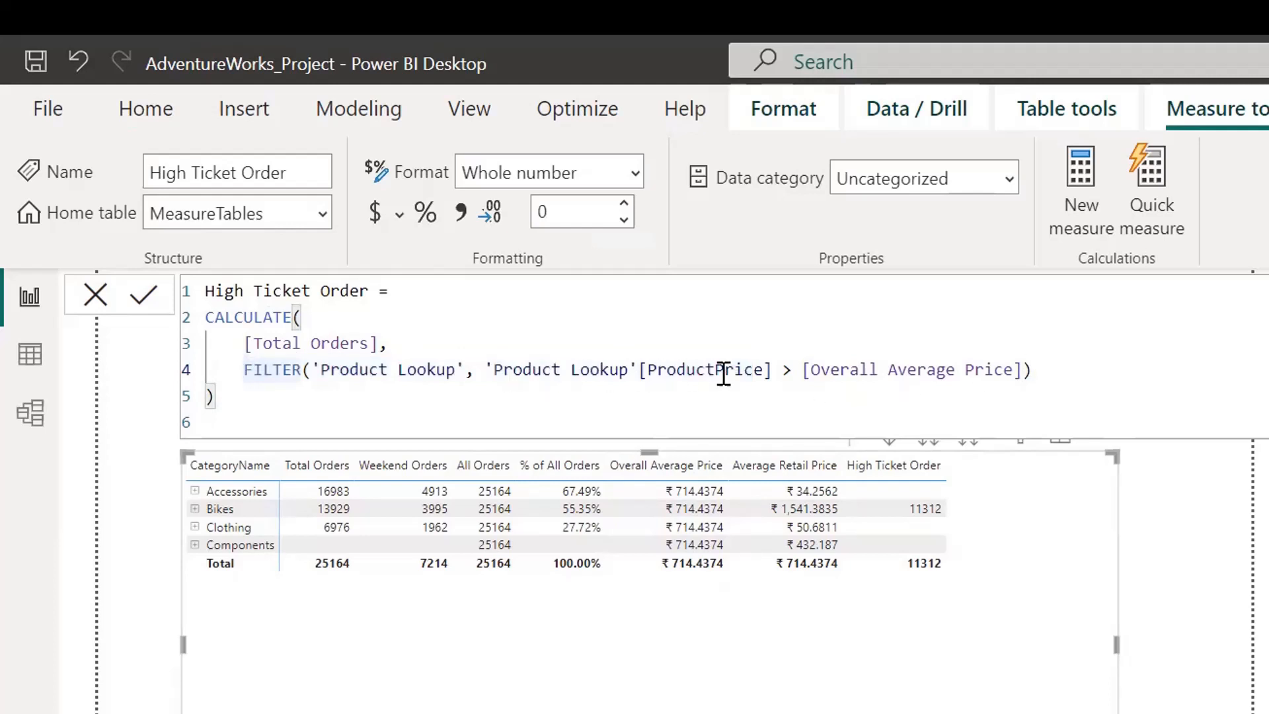
click(792, 371)
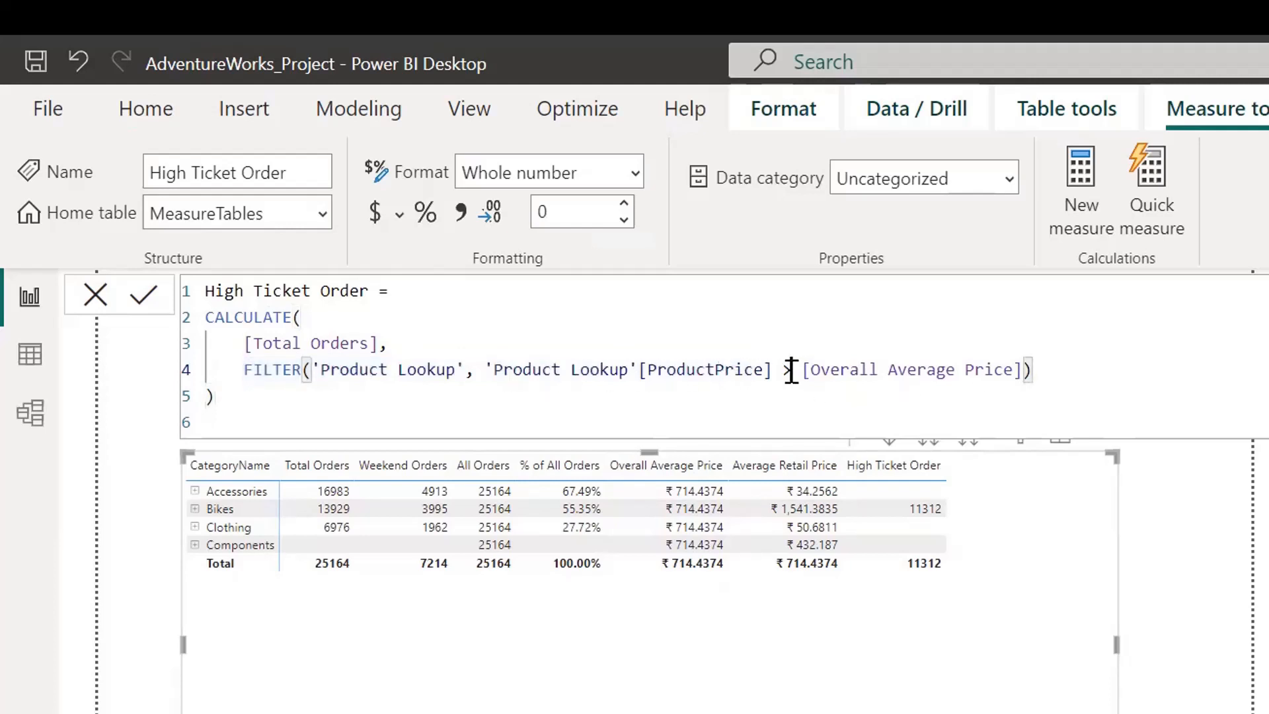
key(shift+Up)
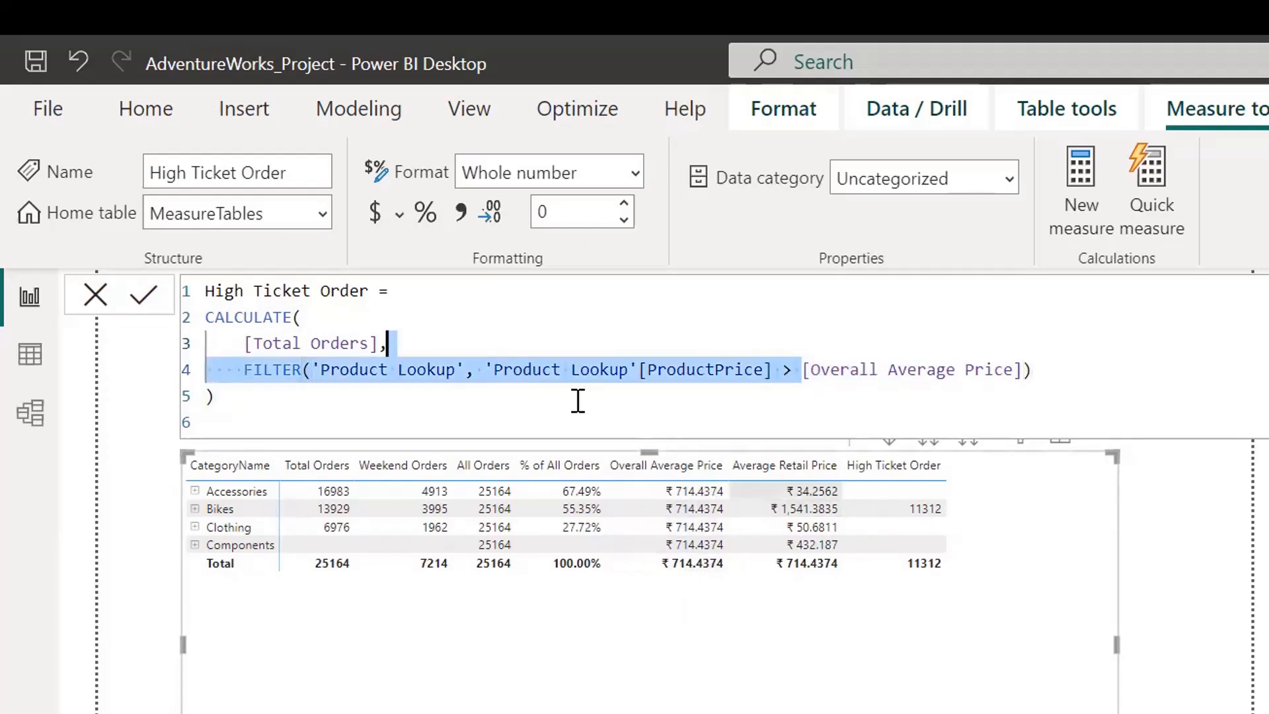
- Commit the High Ticket Order measure with its FILTER-based condition
click(513, 368)
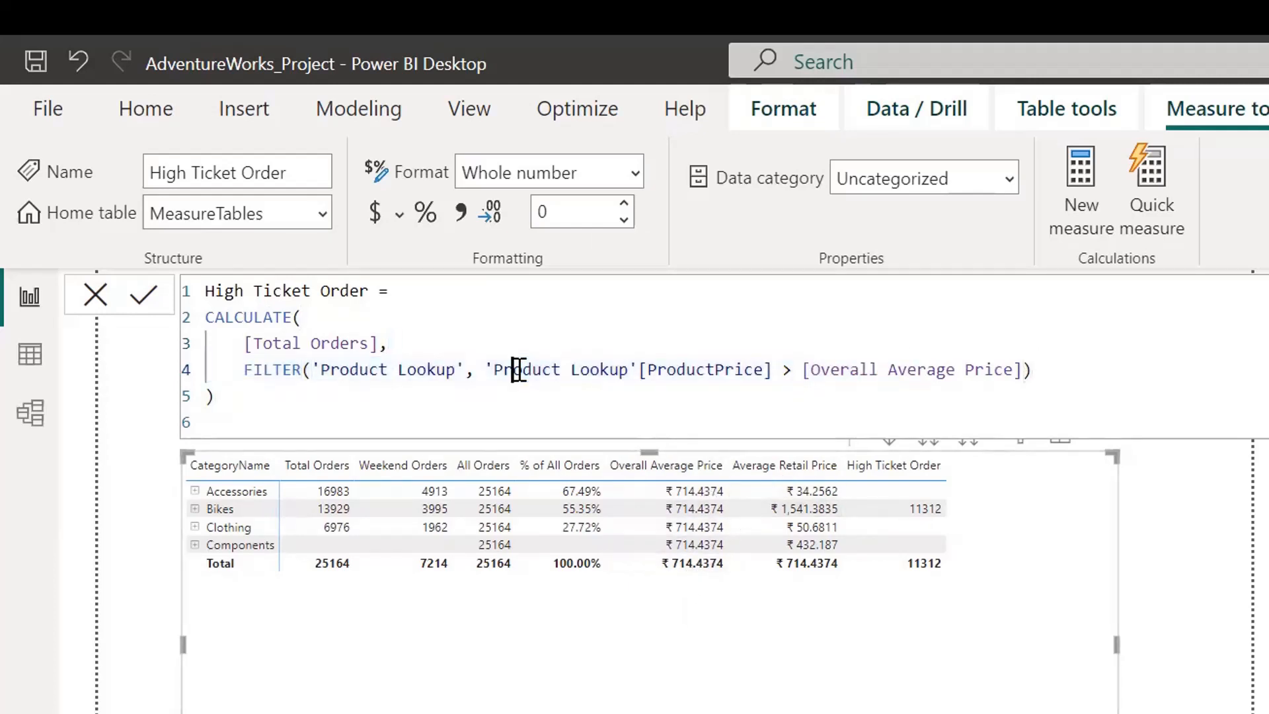
click(364, 346)
key(Down)
key(Down)
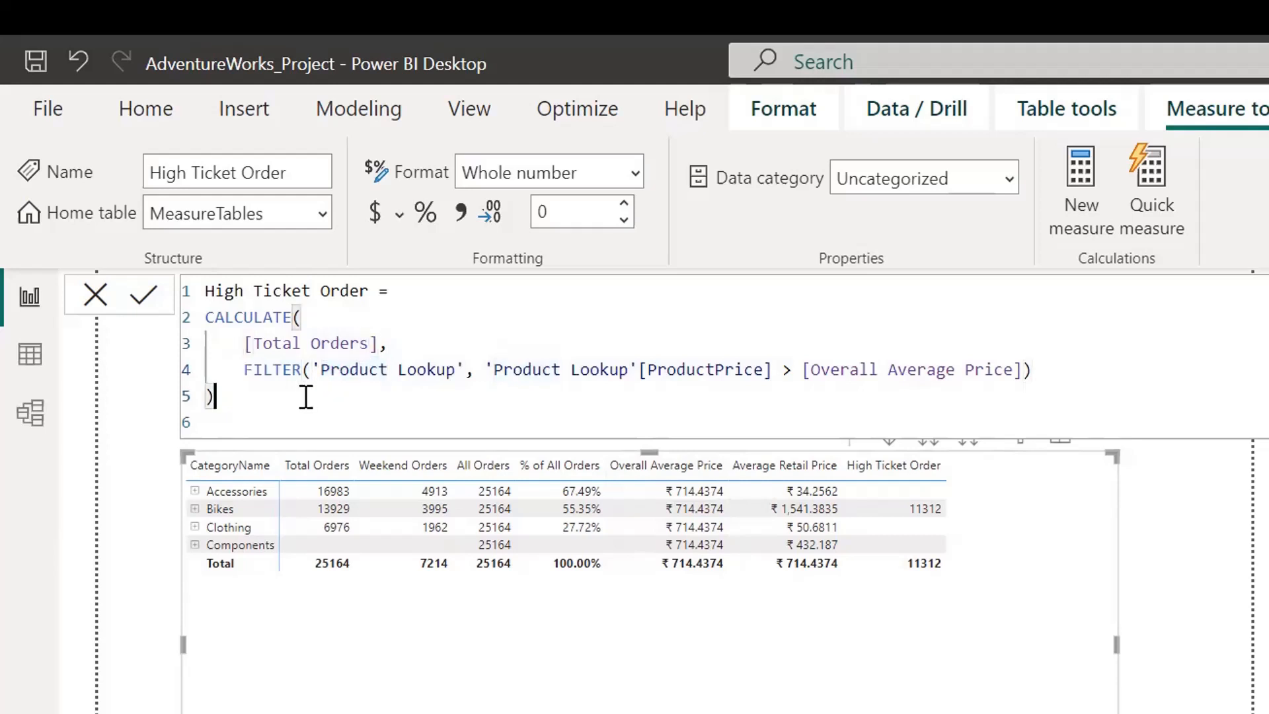
click(144, 293)
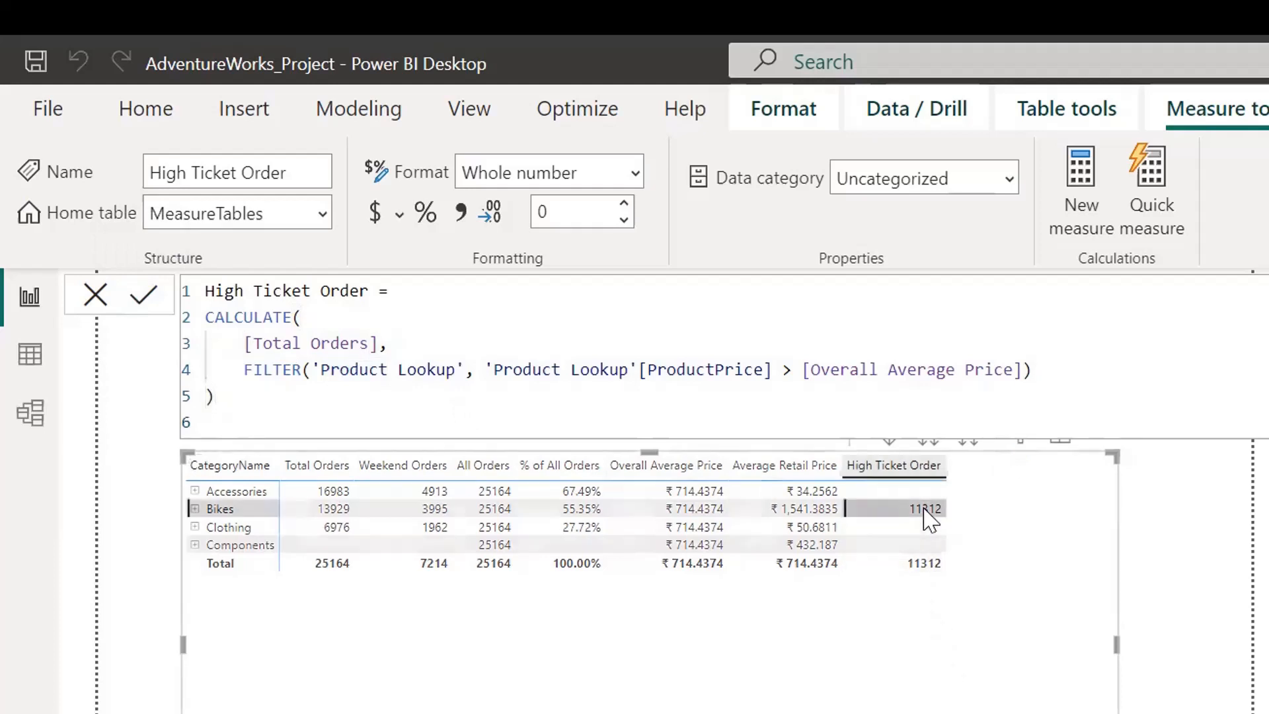
- Review the committed High Ticket Order formula, examining the table and condition arguments of FILTER and its role within CALCULATE
click(924, 402)
key(shift+Up)
key(shift+Up)
key(shift+Up)
key(shift+Up)
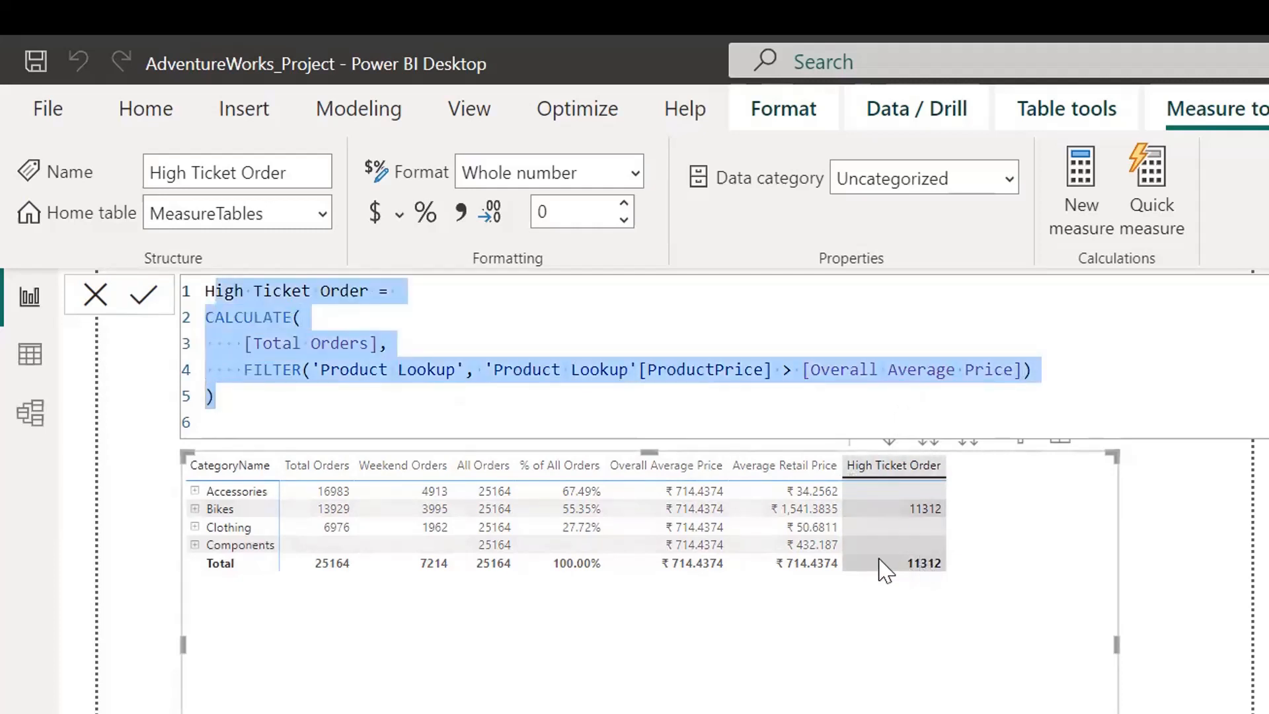
click(769, 368)
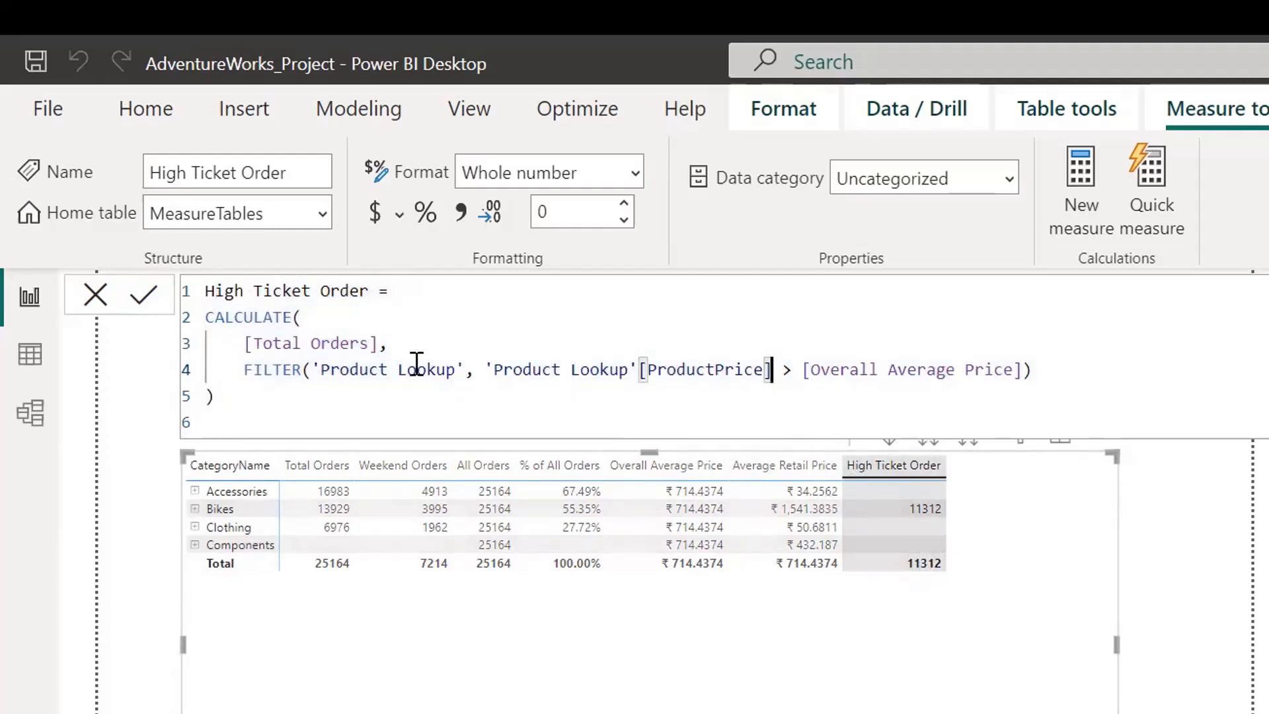
drag(329, 369, 410, 371)
click(458, 372)
drag(514, 370, 1023, 372)
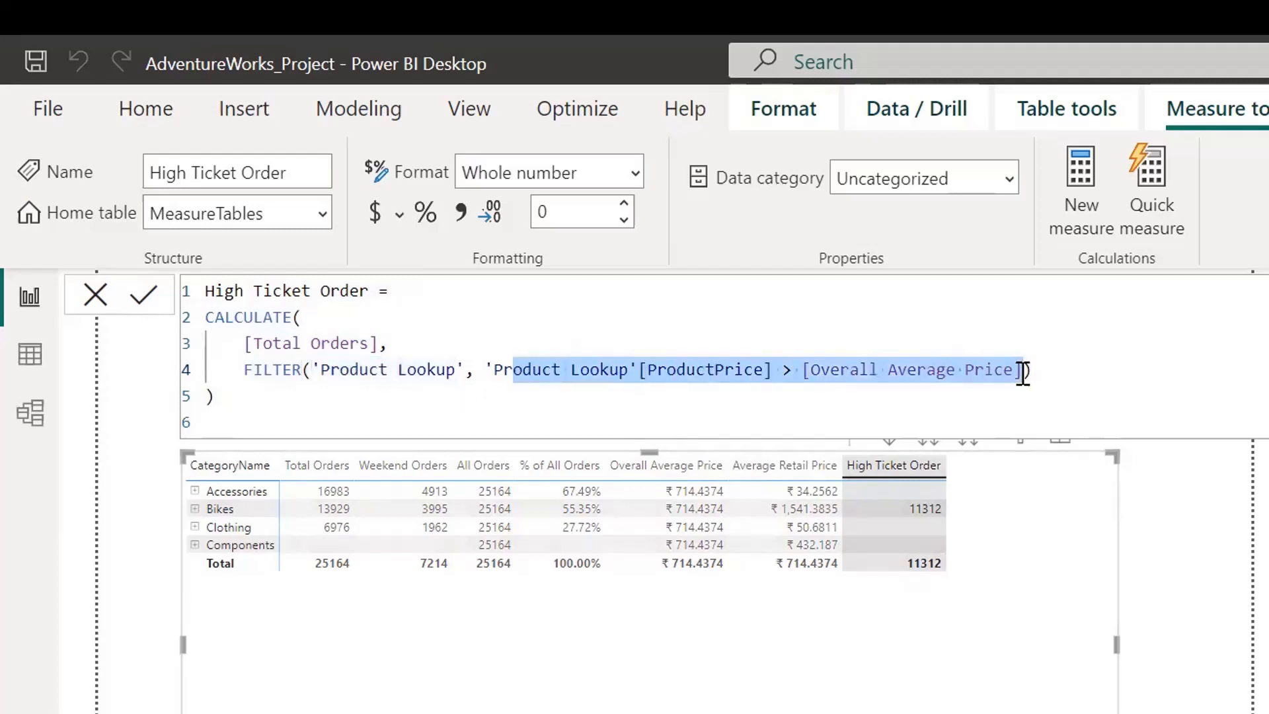
click(1022, 371)
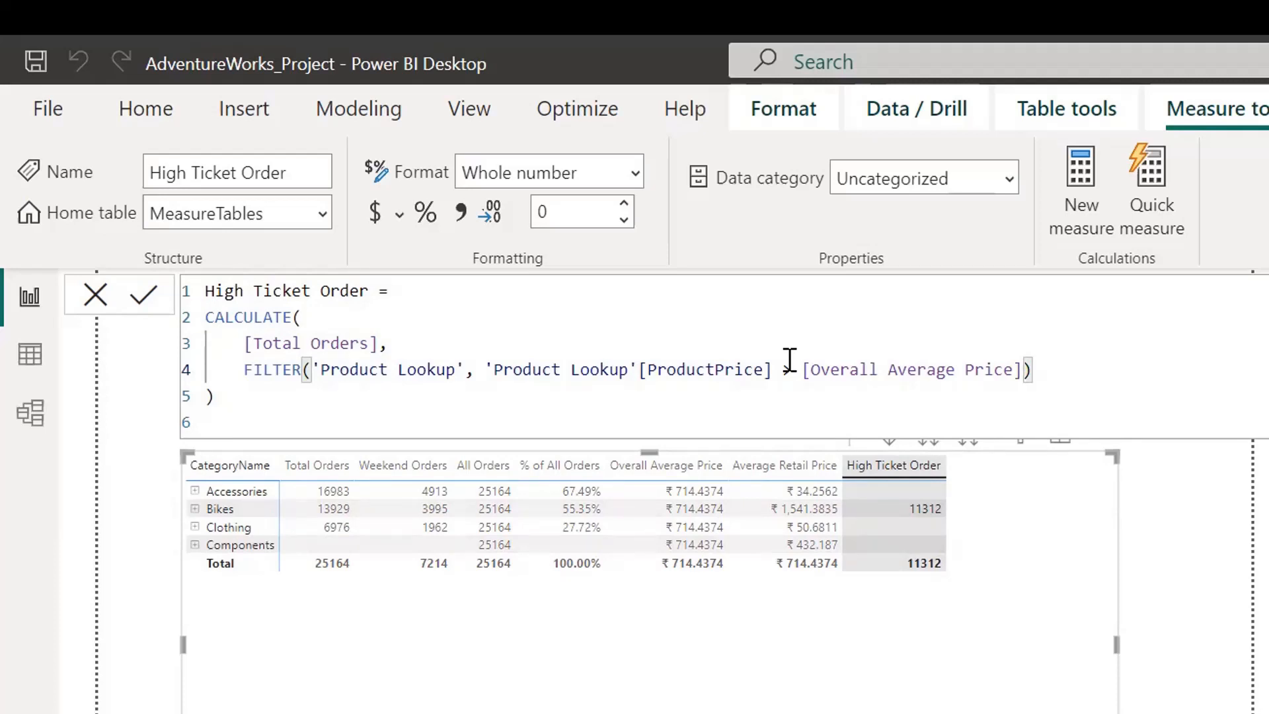
double_click(238, 311)
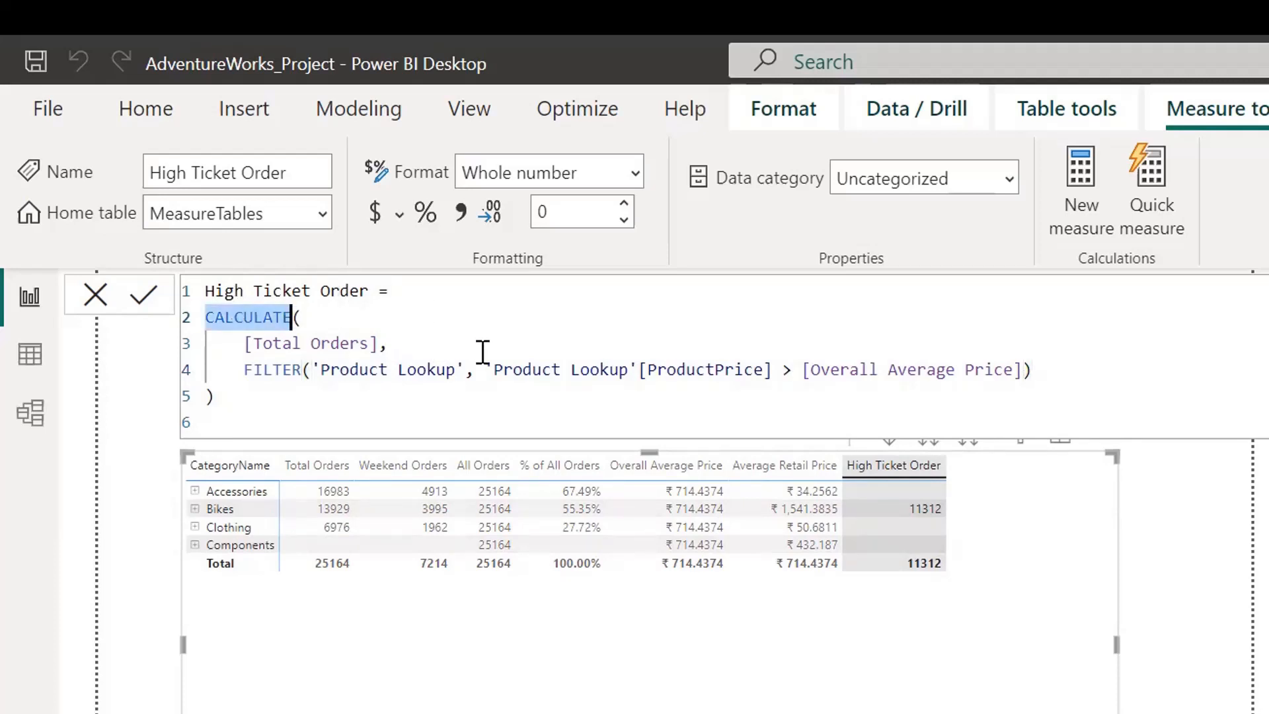
double_click(287, 372)
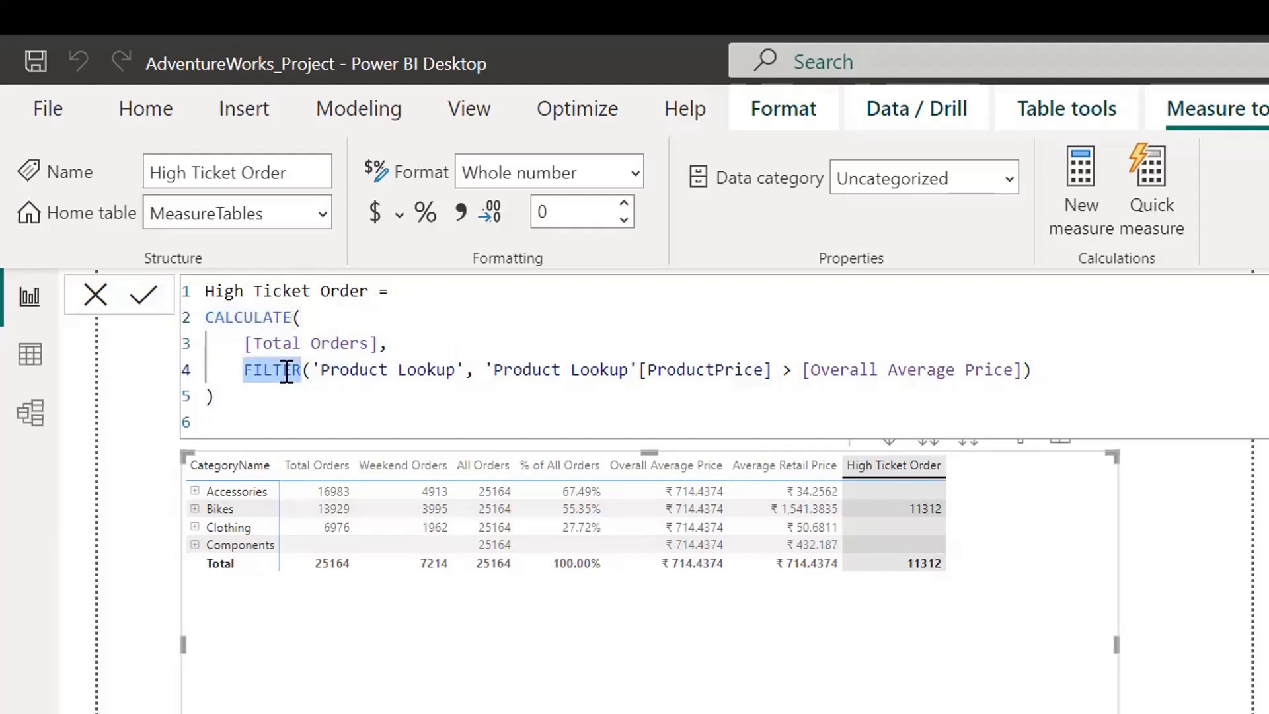